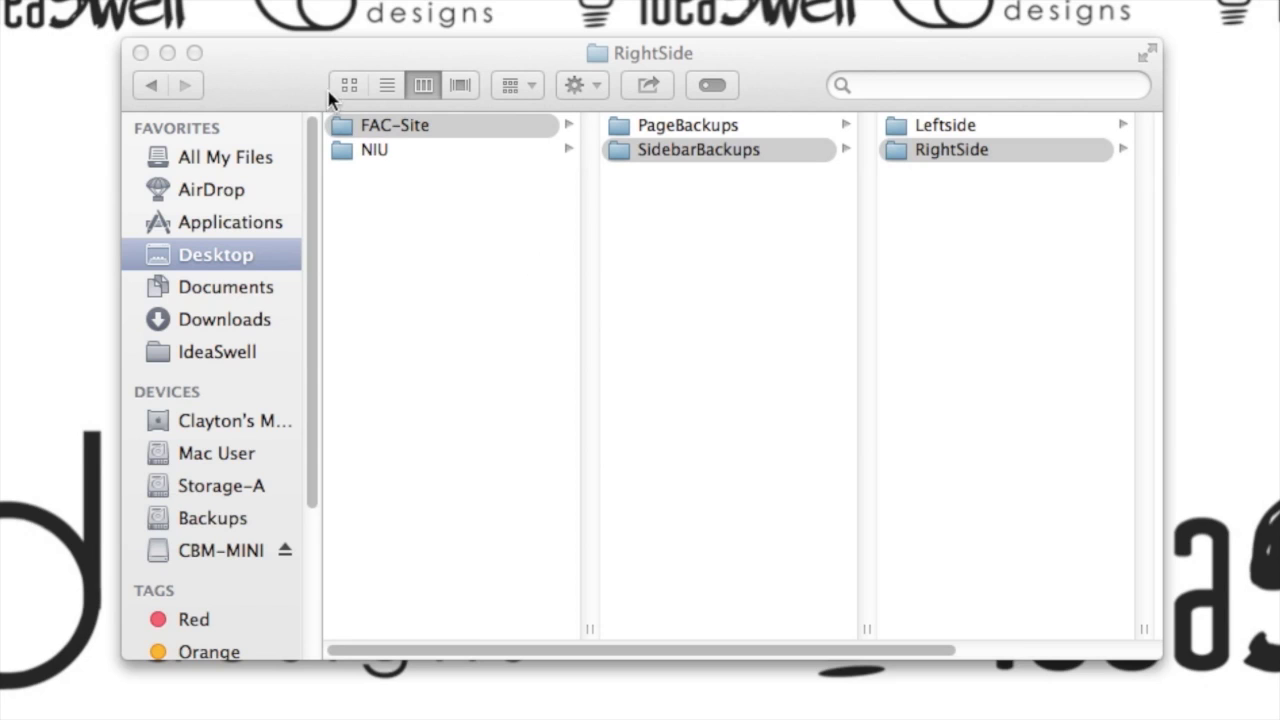
Browse to the Home folder inside the FAC-Site folder's PageBackups folder
click(408, 131)
click(408, 131)
key(Return)
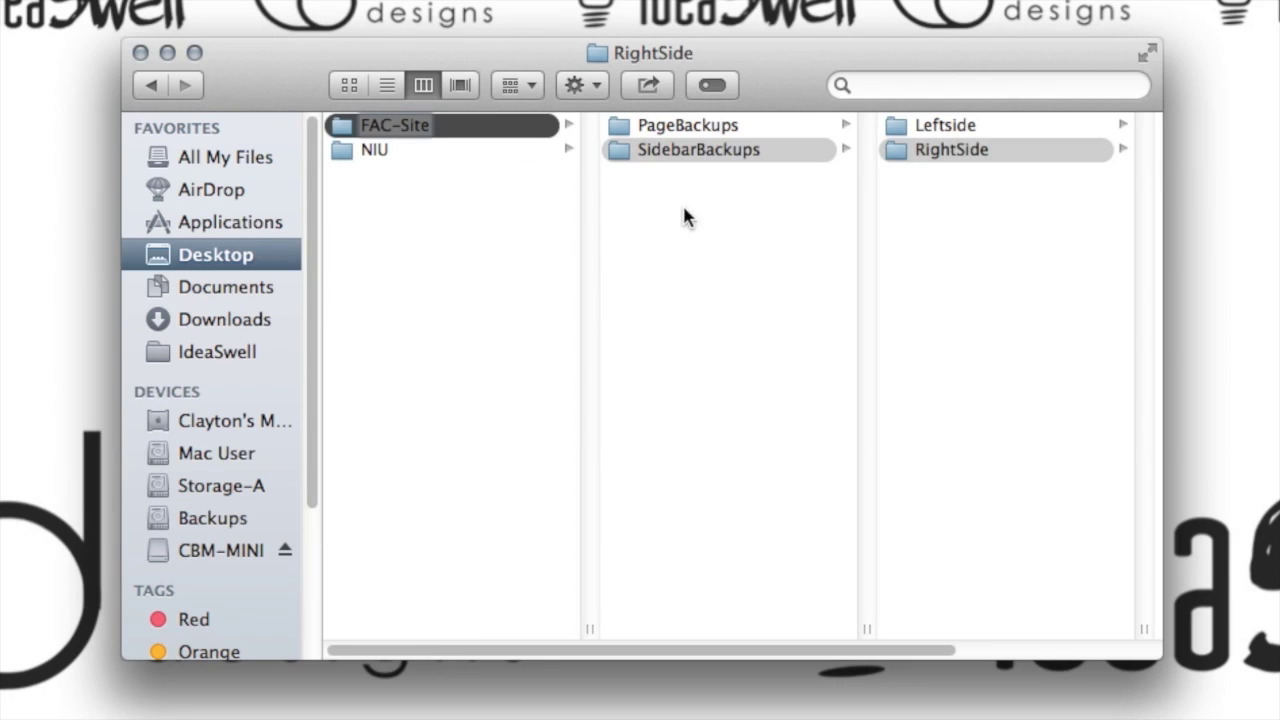
key(Return)
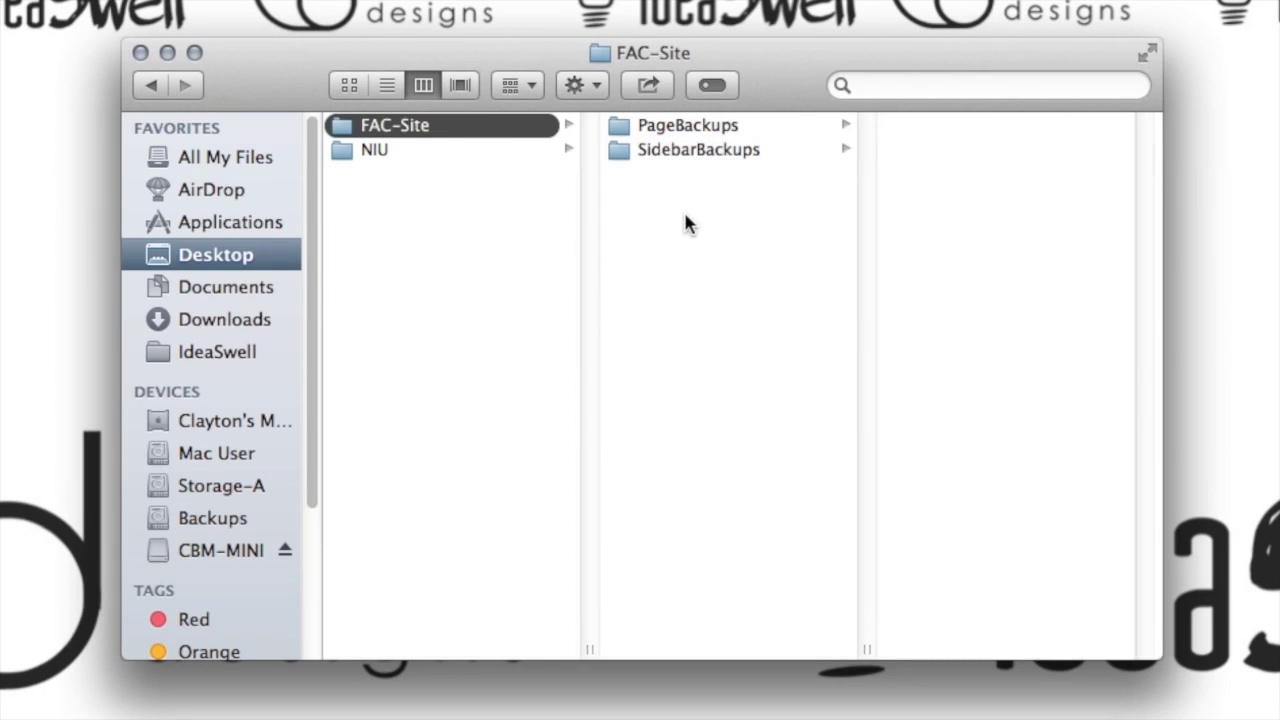
click(694, 134)
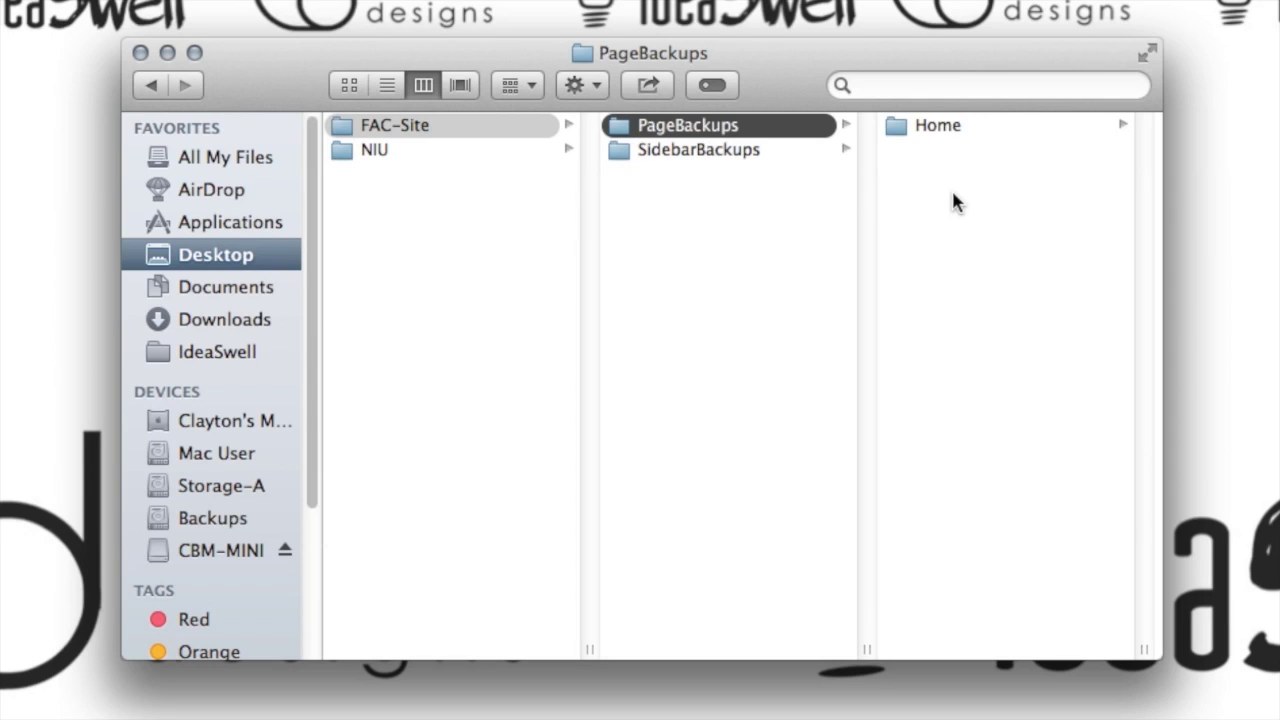
click(935, 127)
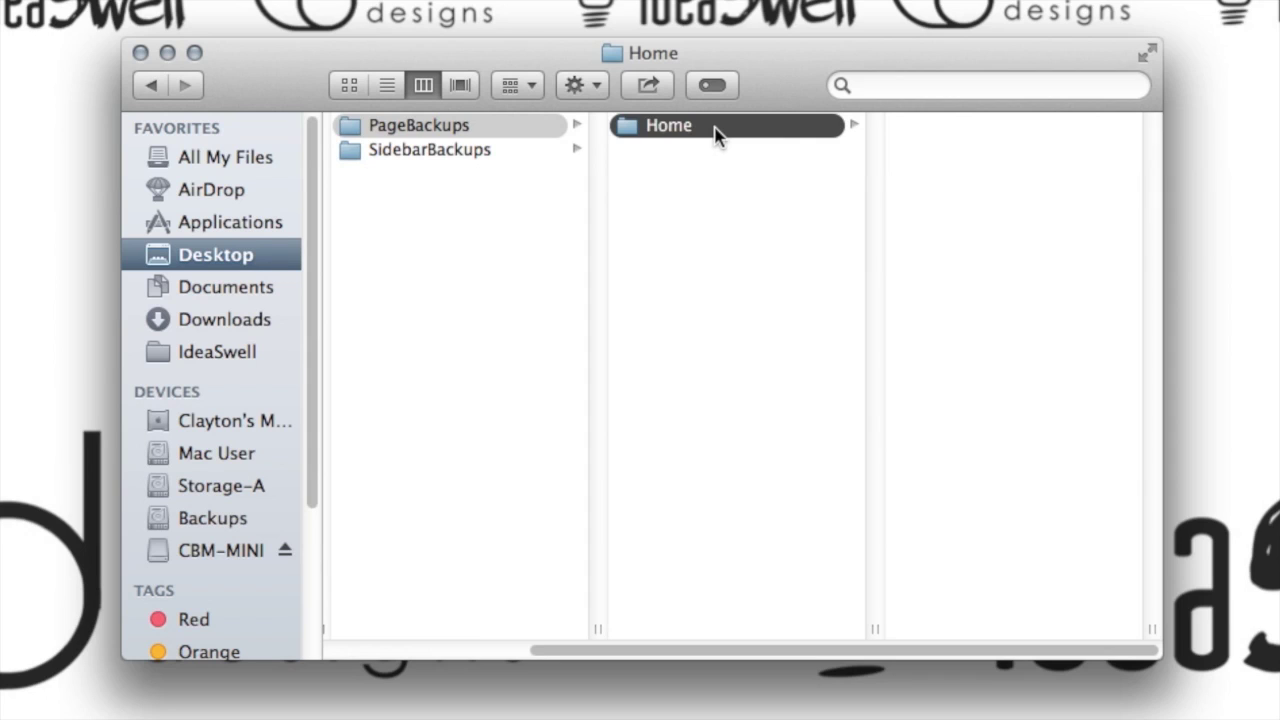
key(super+shift+4)
drag(898, 112, 1188, 566)
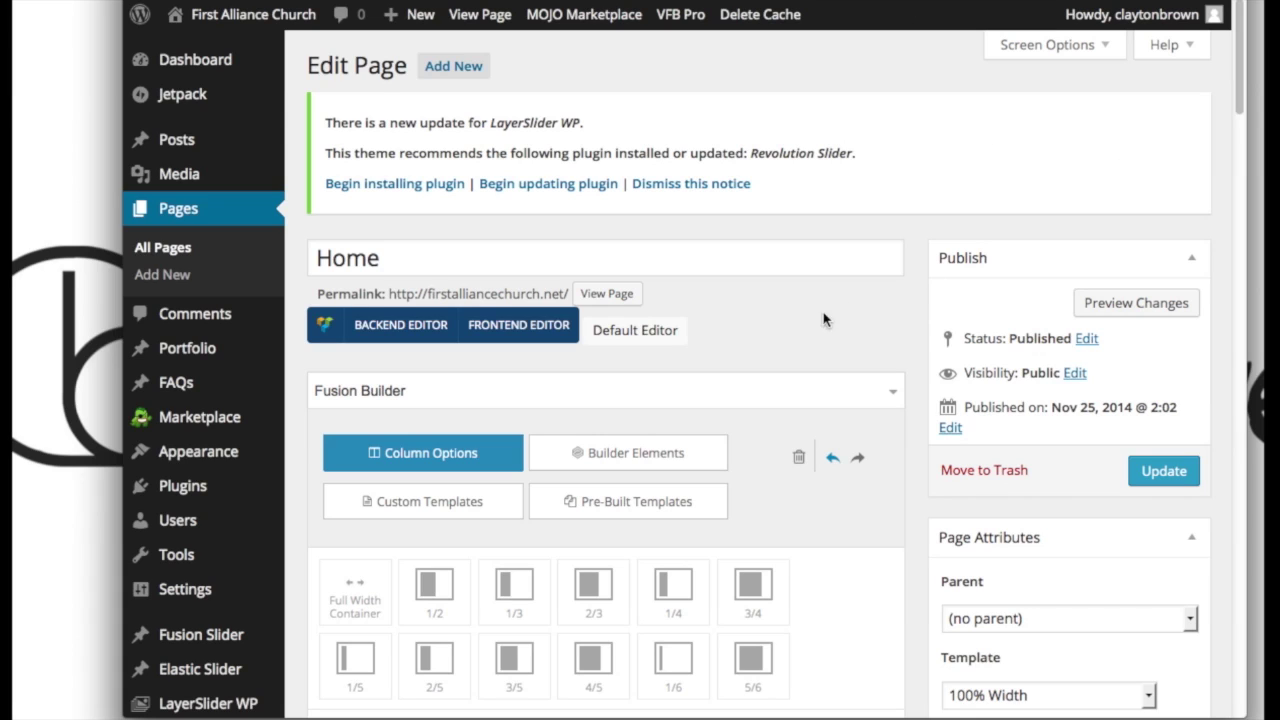
Switch the Home page to the default editor and show its content as raw text code
click(632, 338)
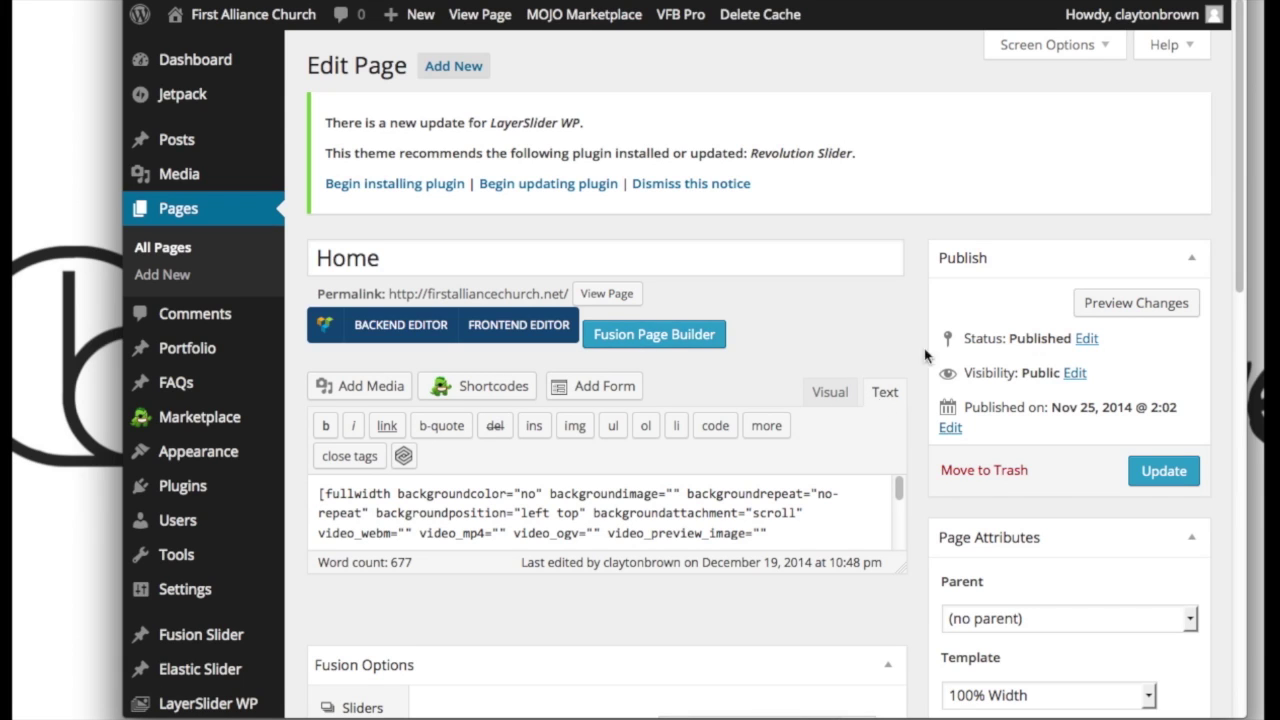
scroll(870, 380, down, 1)
click(829, 355)
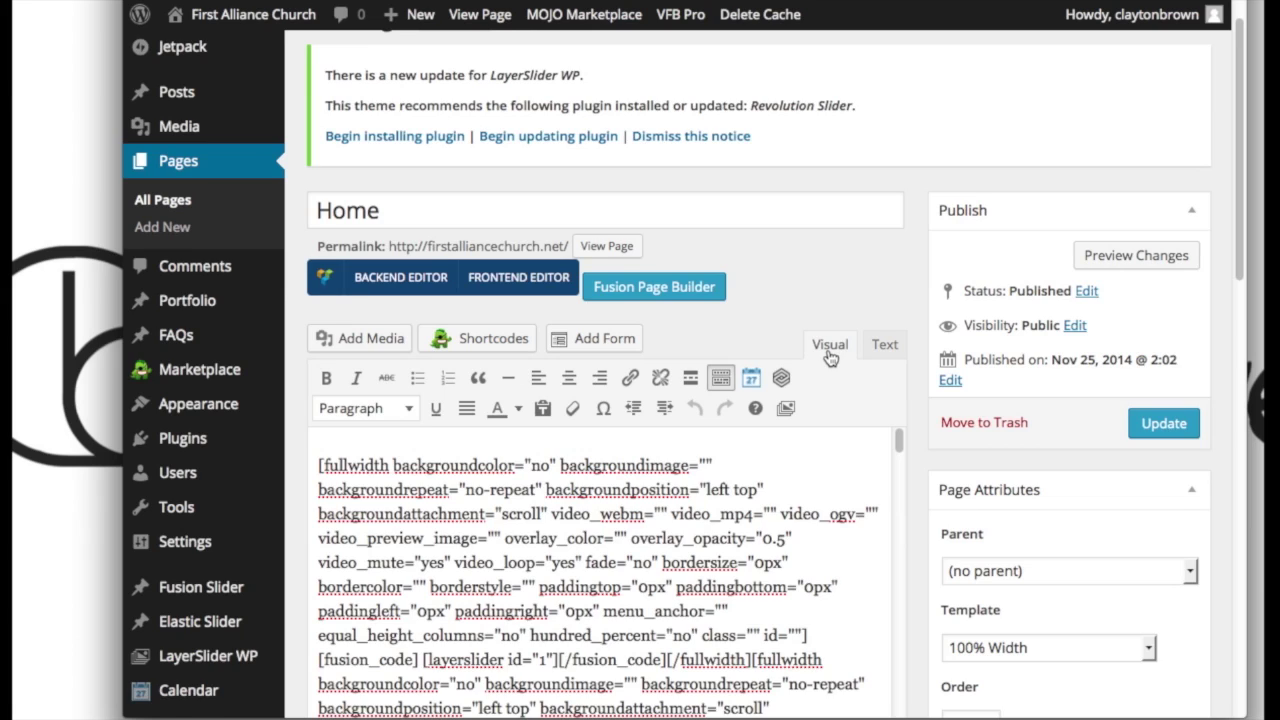
scroll(829, 357, down, 5)
key(super+shift+4)
drag(783, 100, 875, 170)
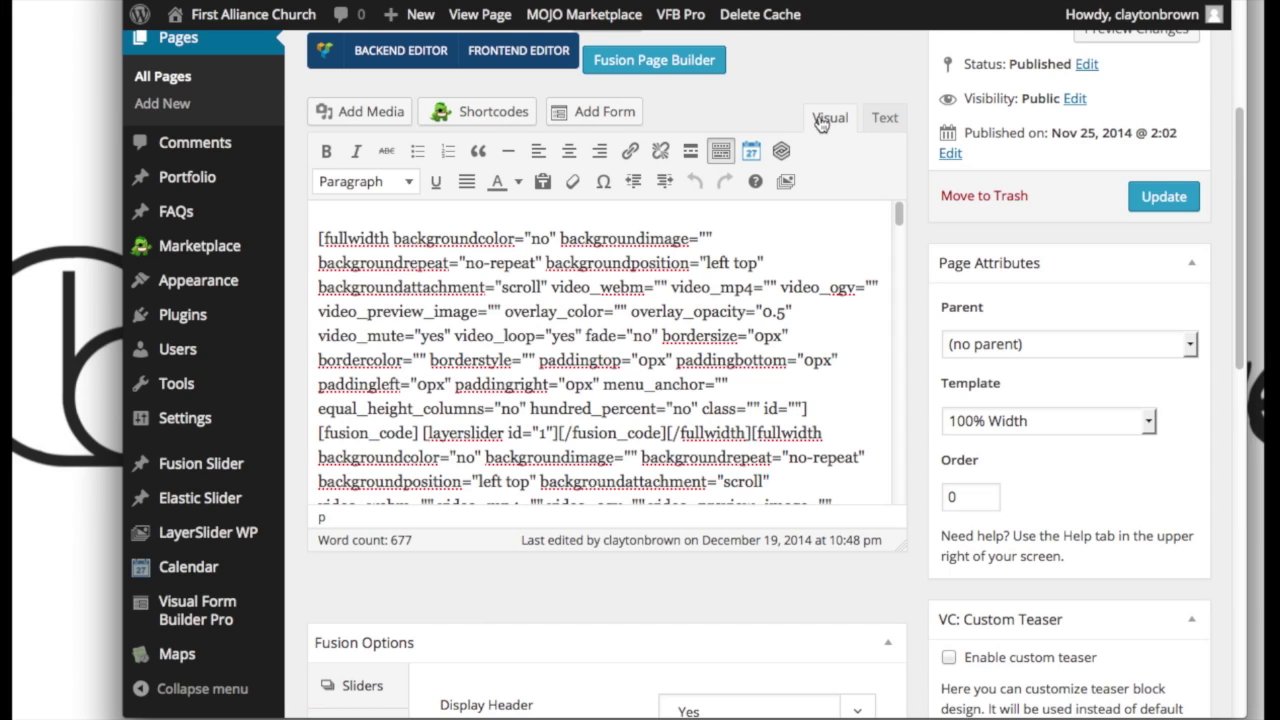
click(884, 120)
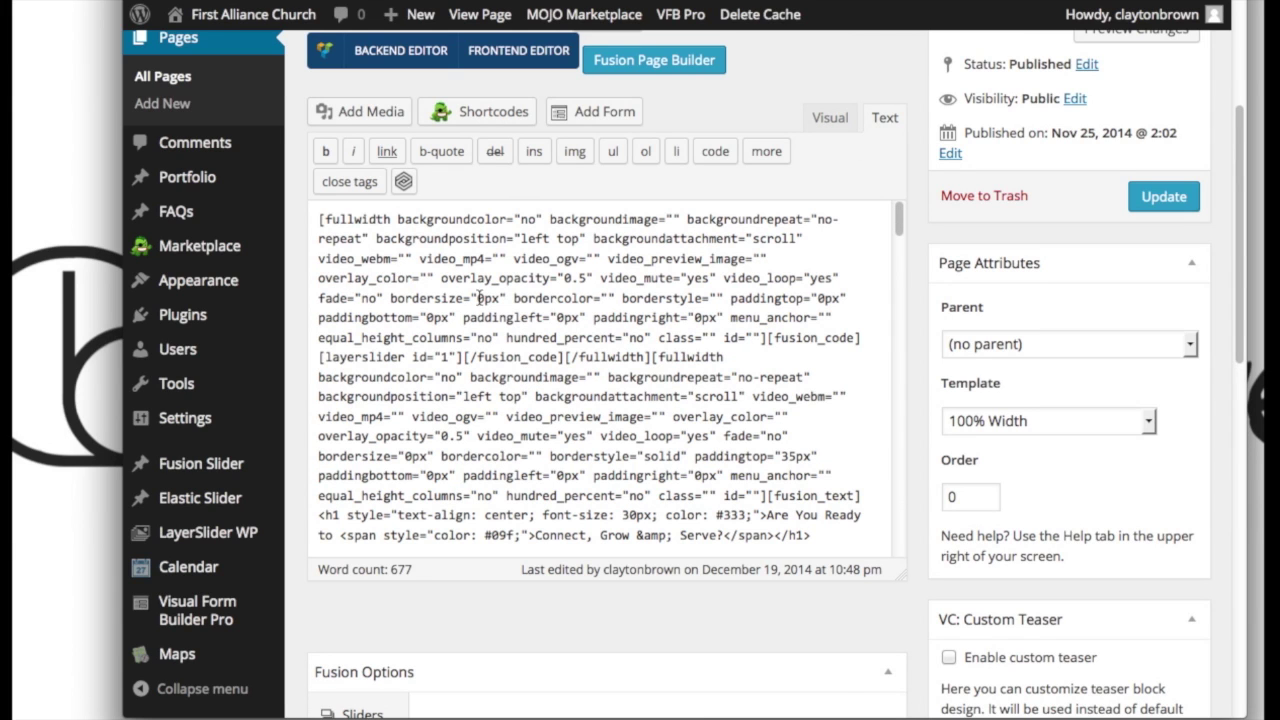
Copy the Home page's entire code into a blank text document
click(572, 380)
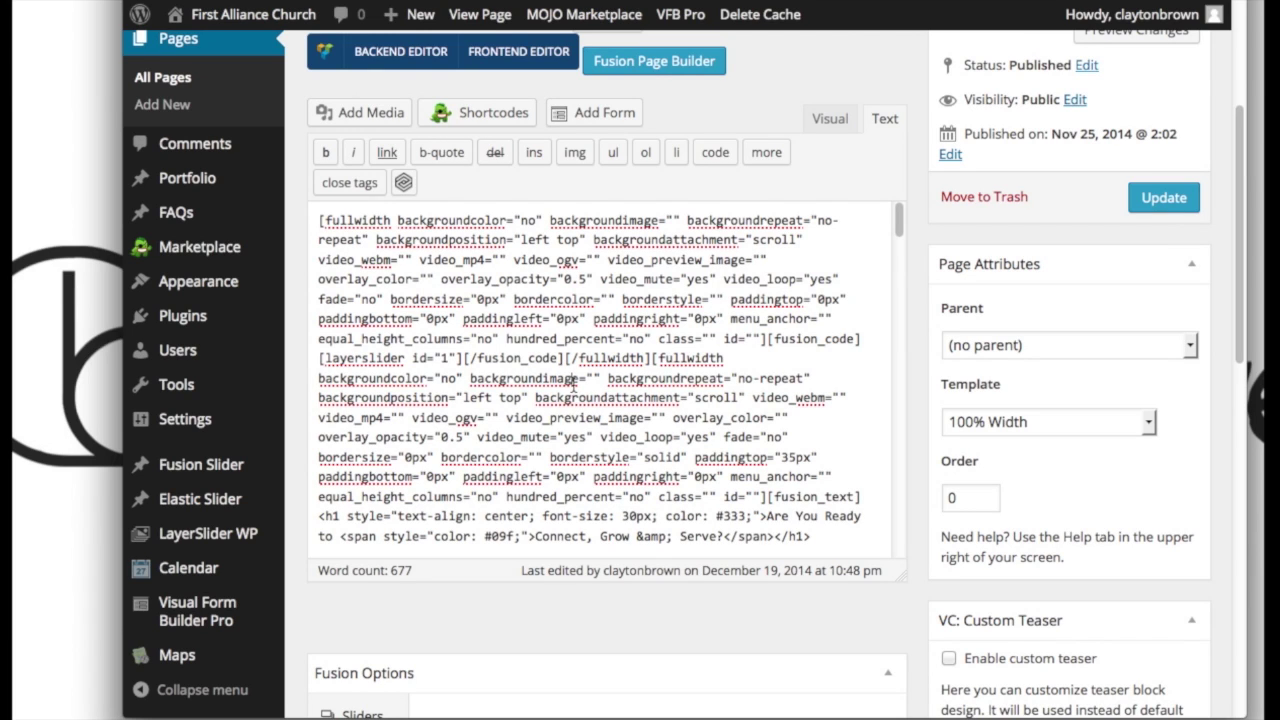
key(ctrl+a)
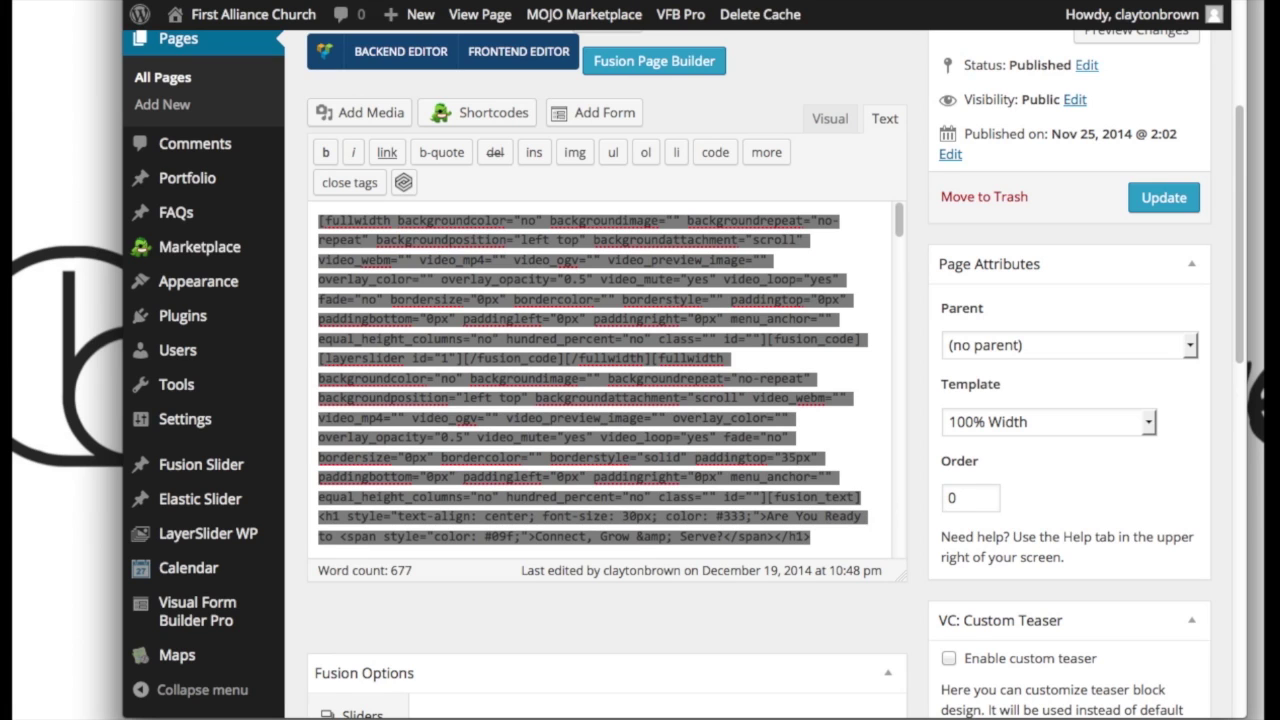
key(super+Tab)
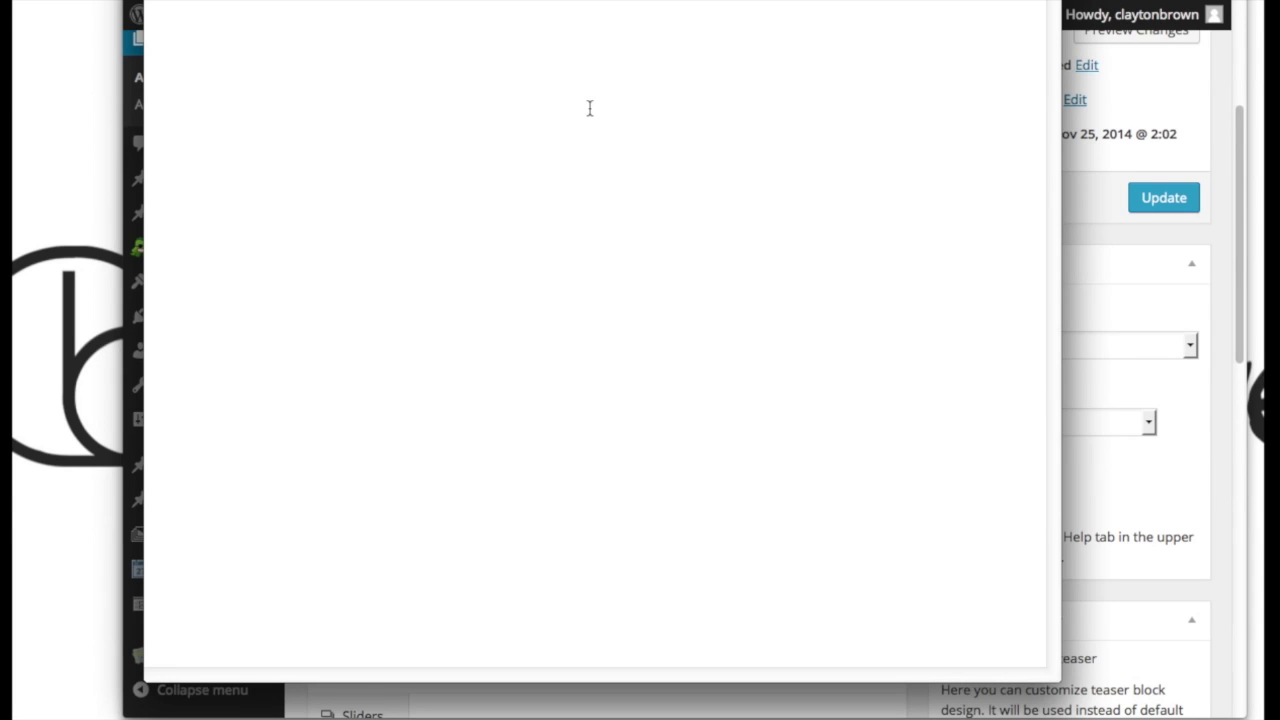
key(ctrl+v)
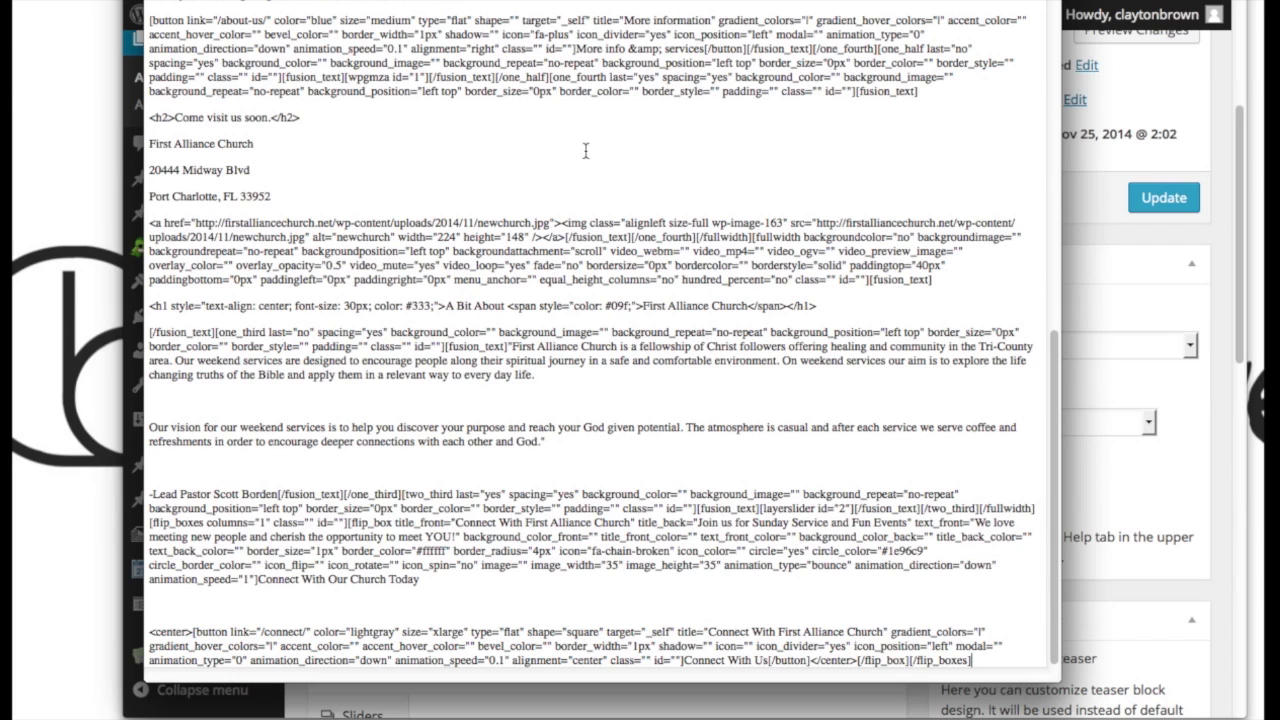
Save the document as Rich Text Document with Attachments in the Home folder under FAC-Site, PageBackups
click(532, 140)
key(super+s)
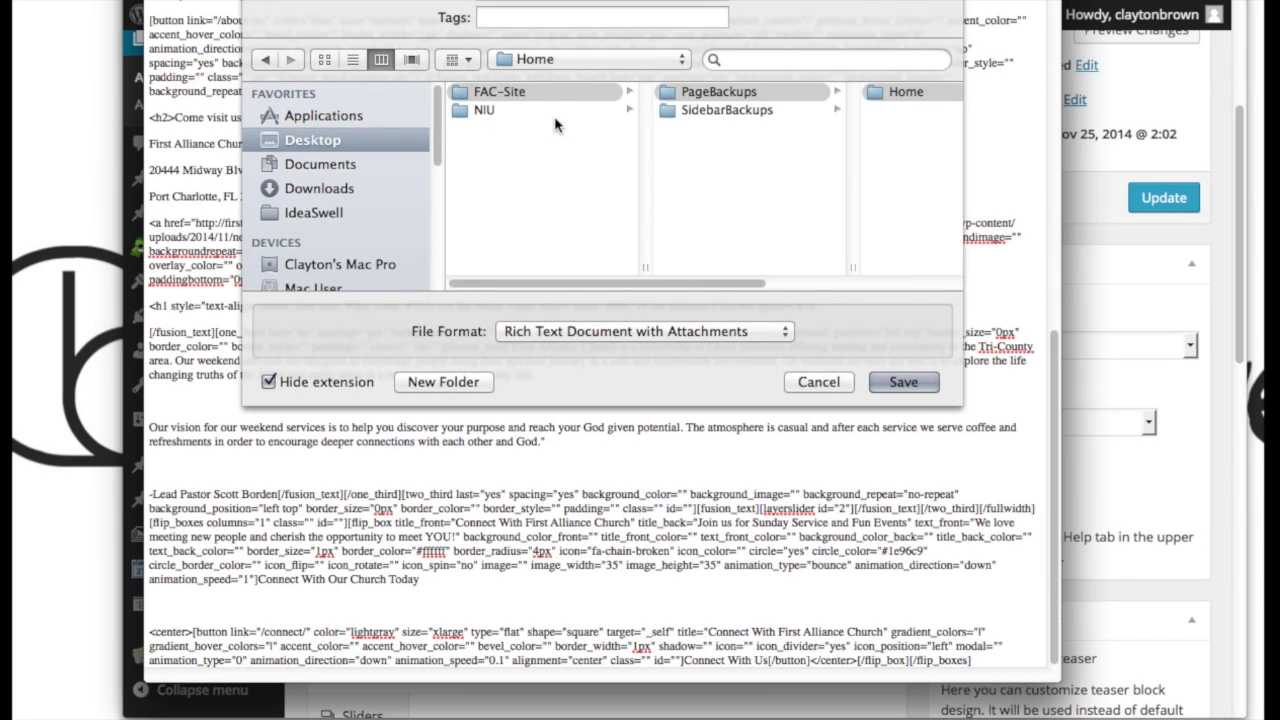
click(495, 92)
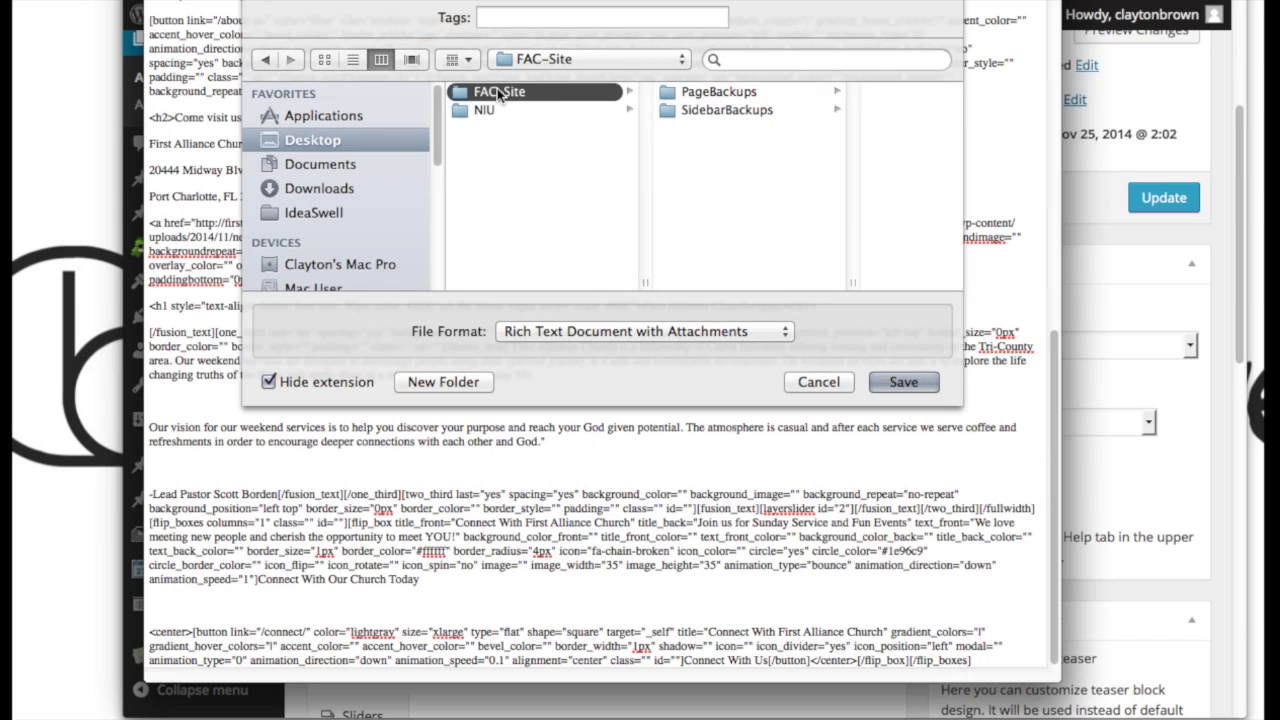
click(697, 93)
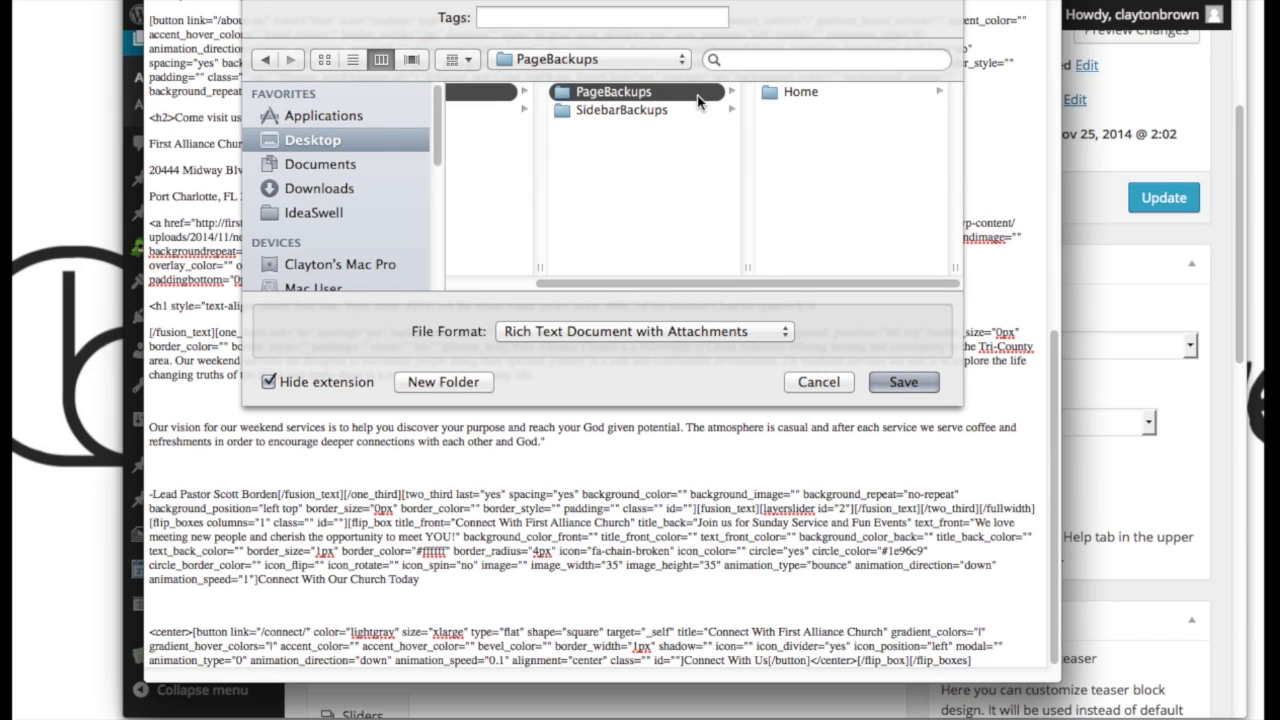
click(806, 98)
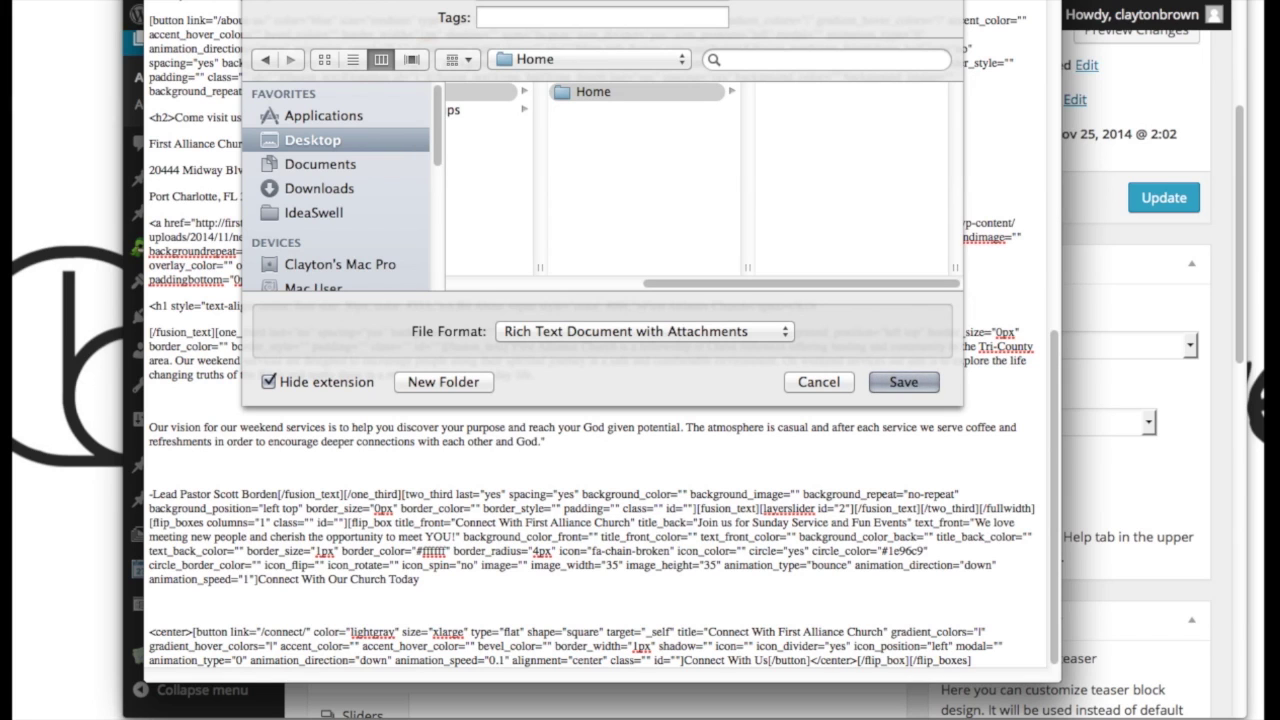
key(Return)
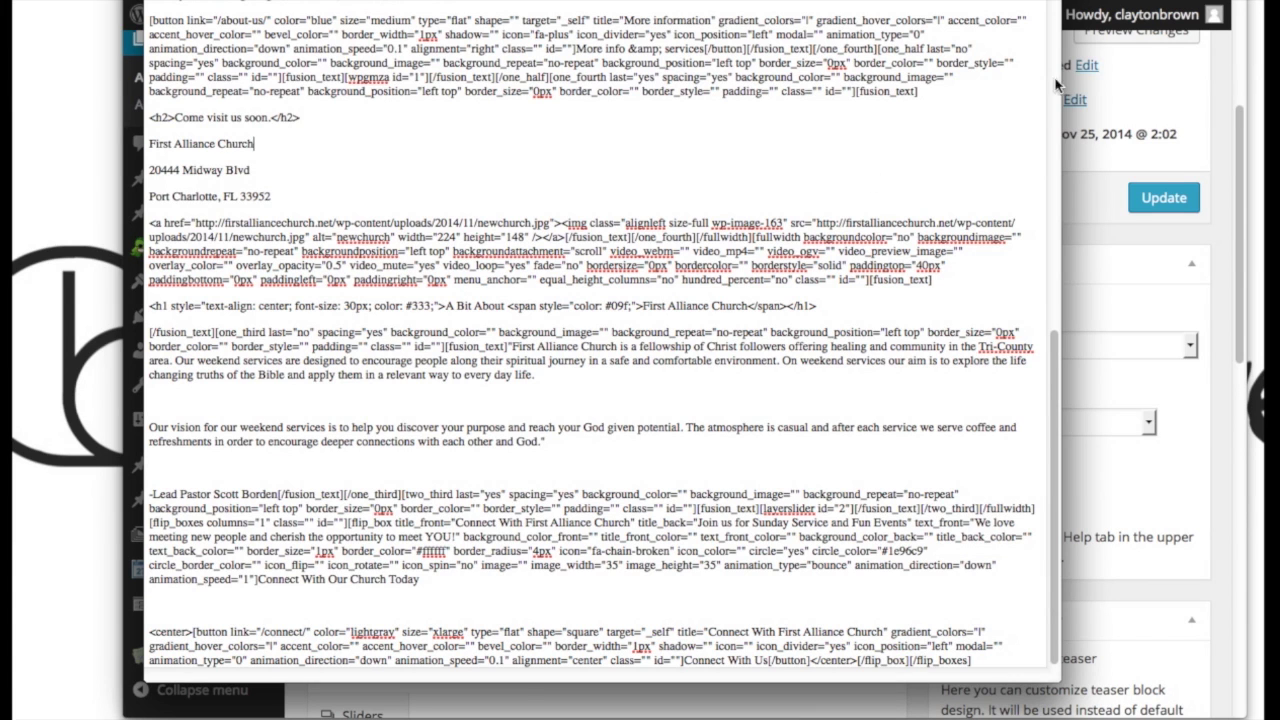
Open the saved backup from the PageBackups Home folder and select all of its text for copying
click(1163, 101)
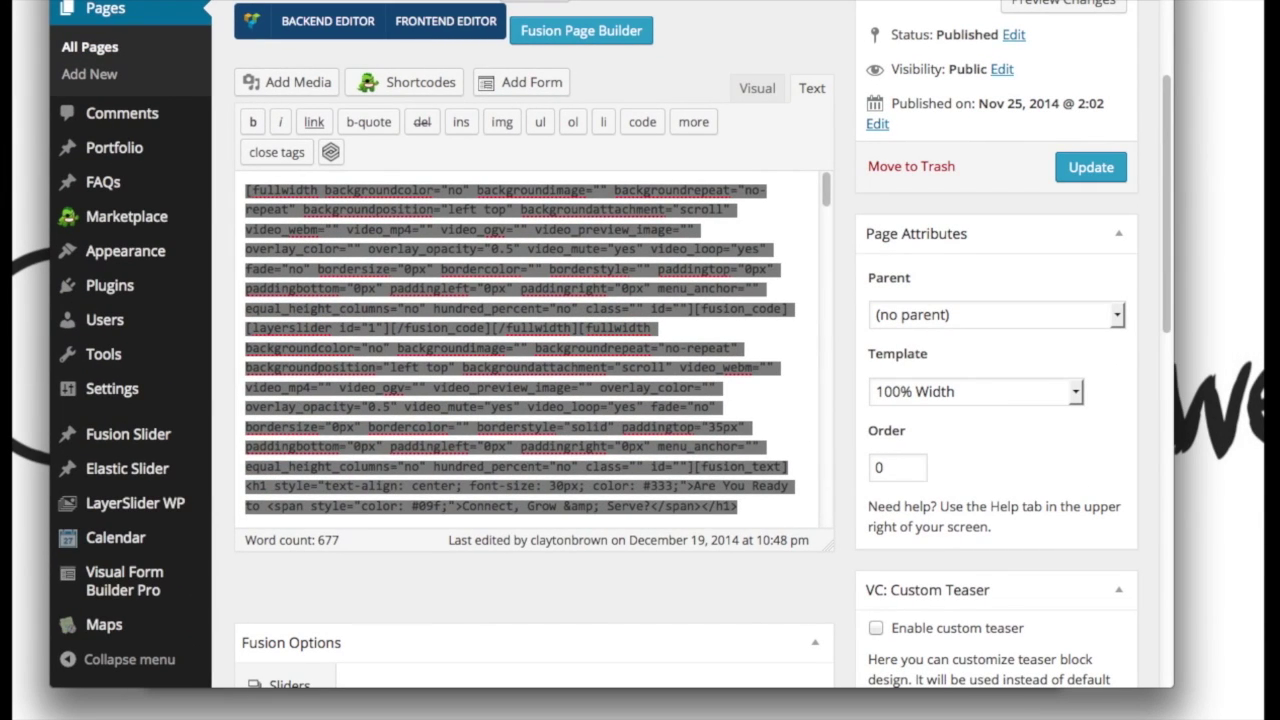
click(686, 157)
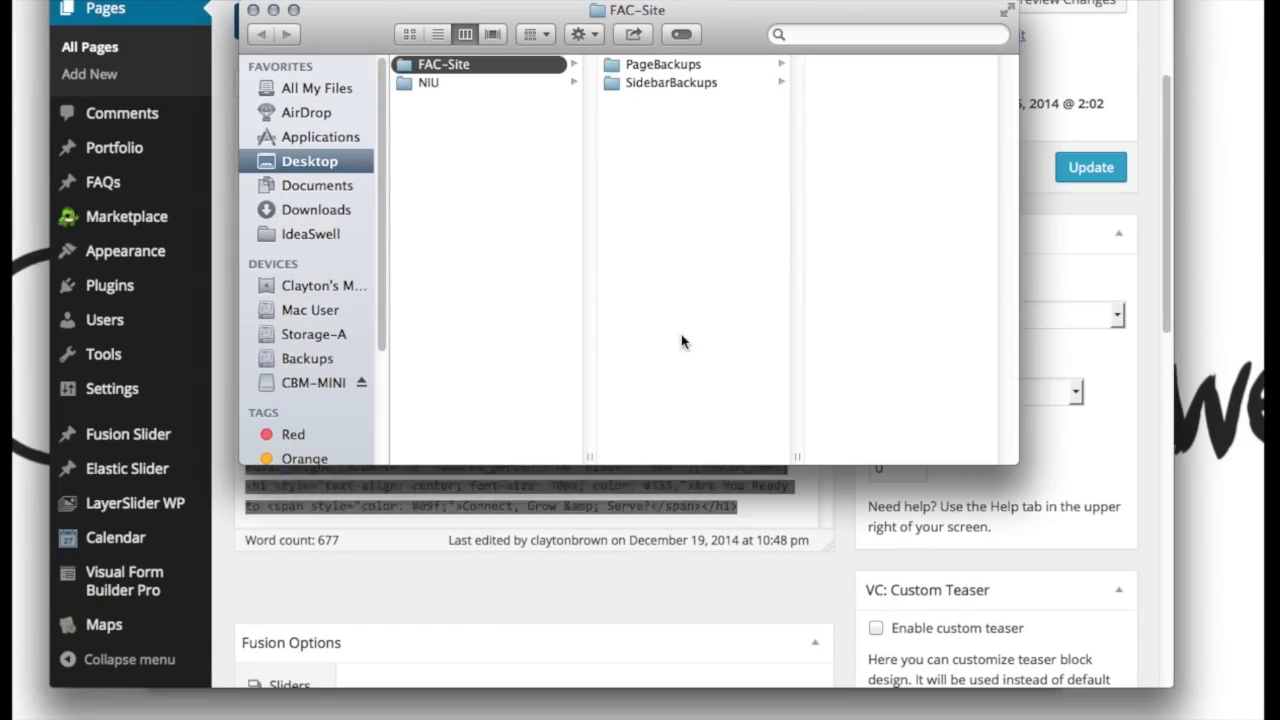
click(652, 70)
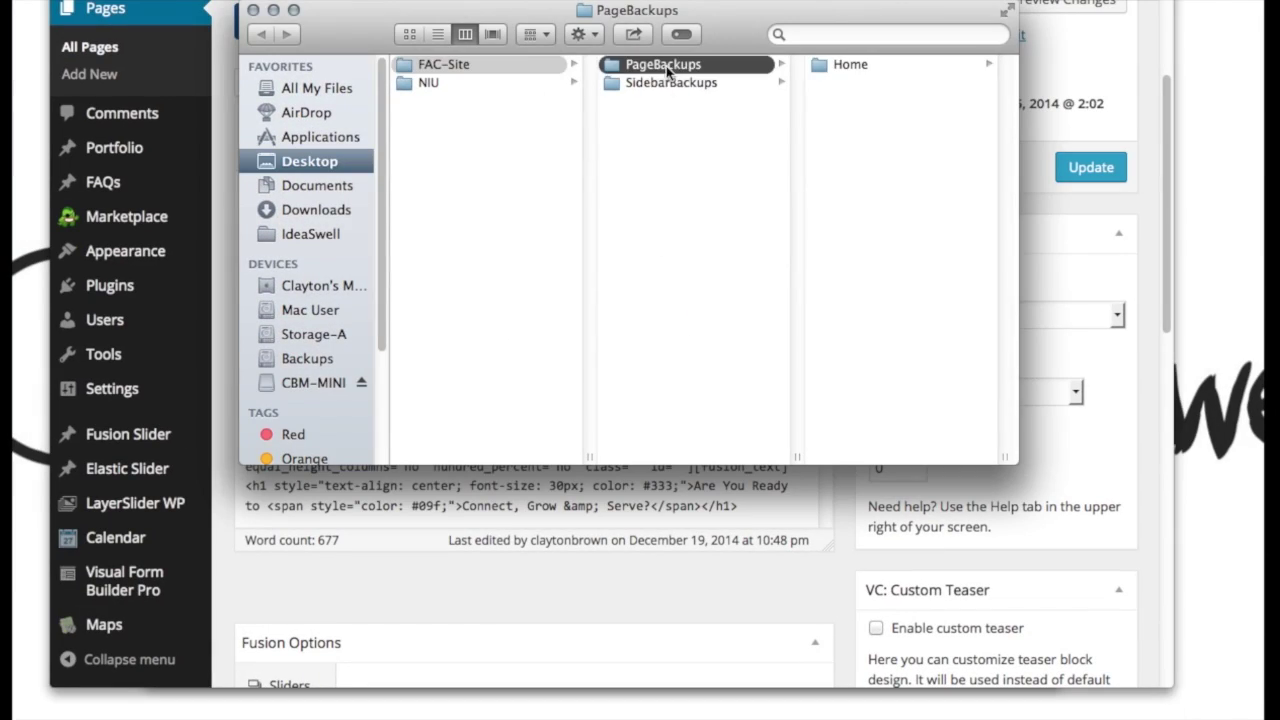
click(843, 66)
double_click(870, 66)
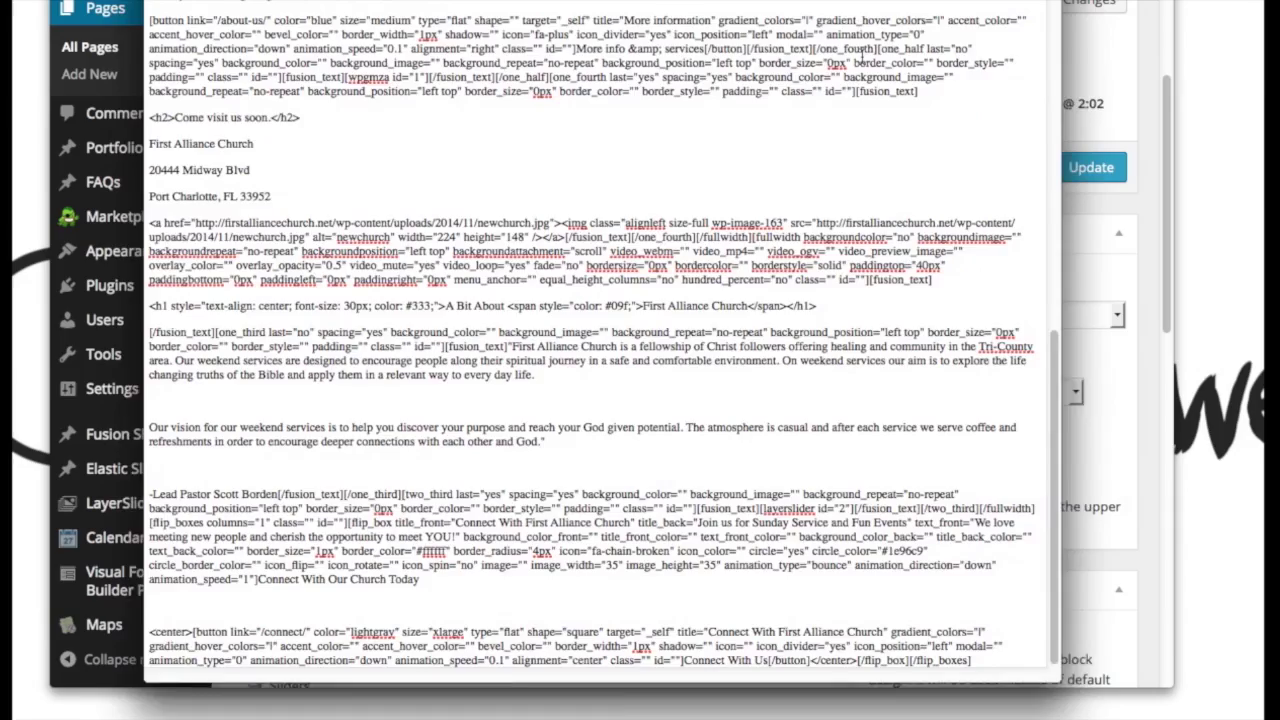
click(537, 196)
key(super+a)
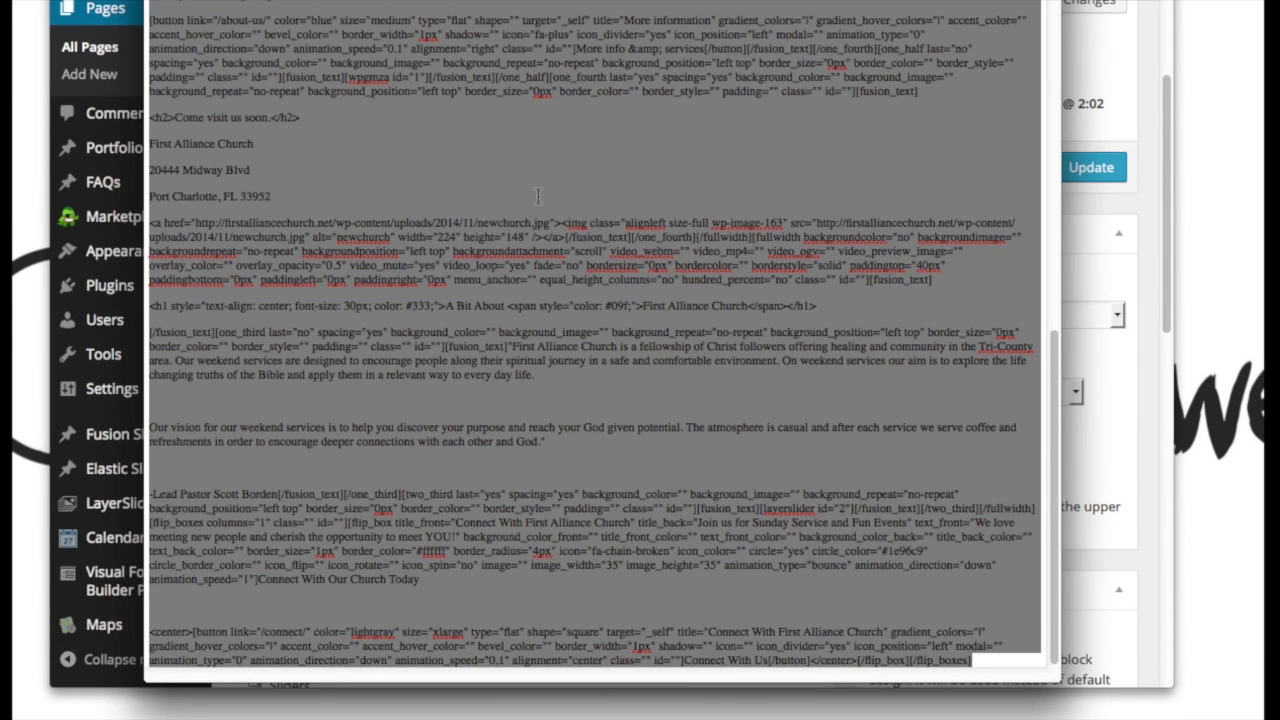
Replace the Home page's code in WordPress with the backup text and return to the Fusion Page Builder
click(1114, 127)
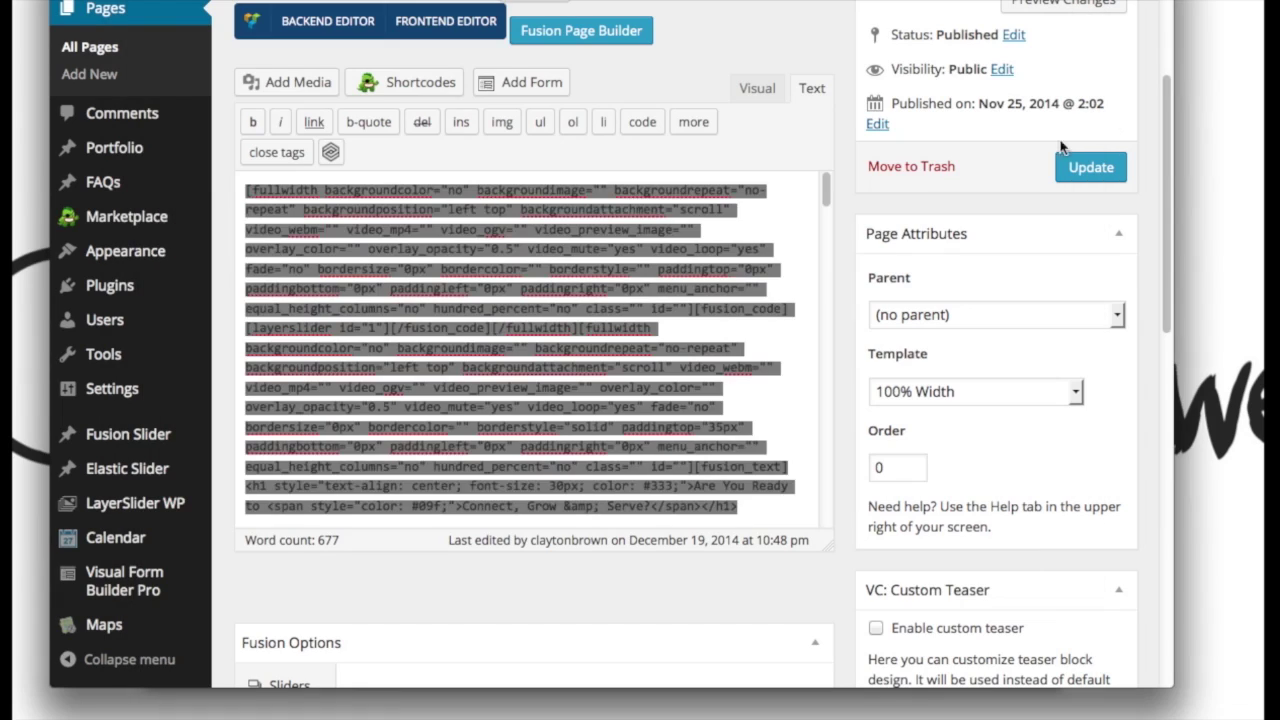
click(611, 327)
key(super+a)
key(super+v)
scroll(651, 372, up, 10)
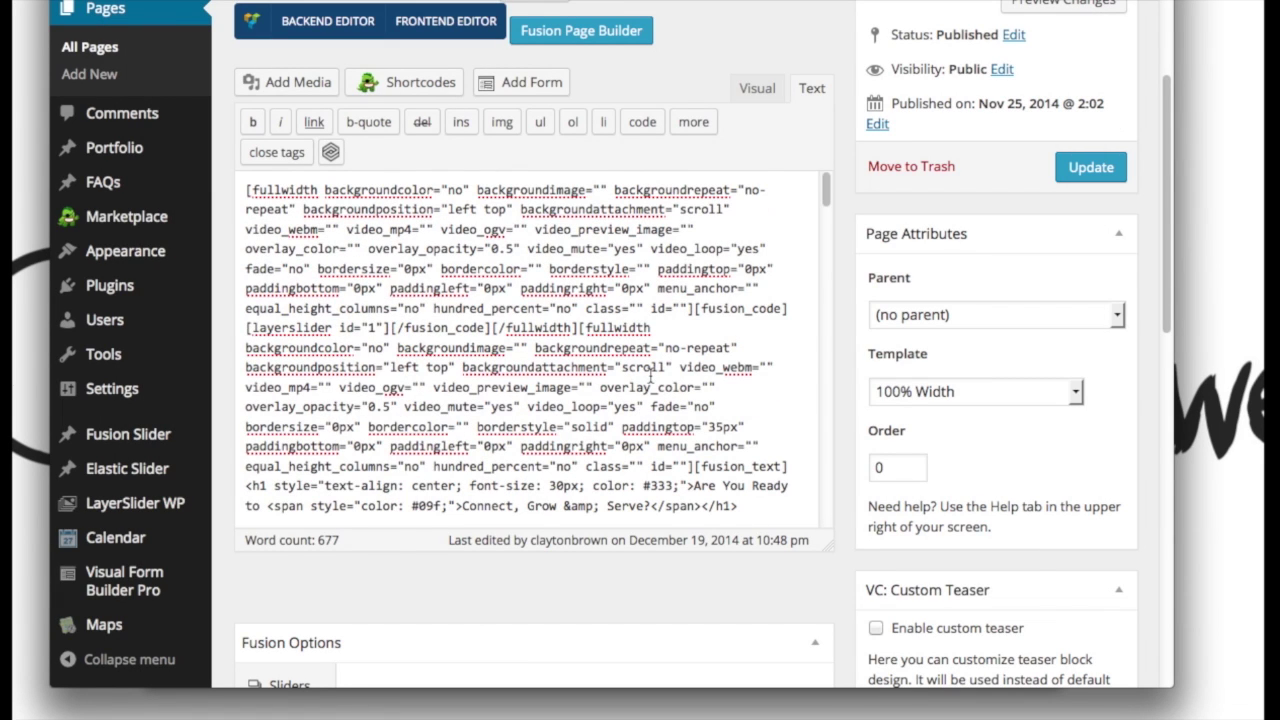
scroll(840, 261, up, 5)
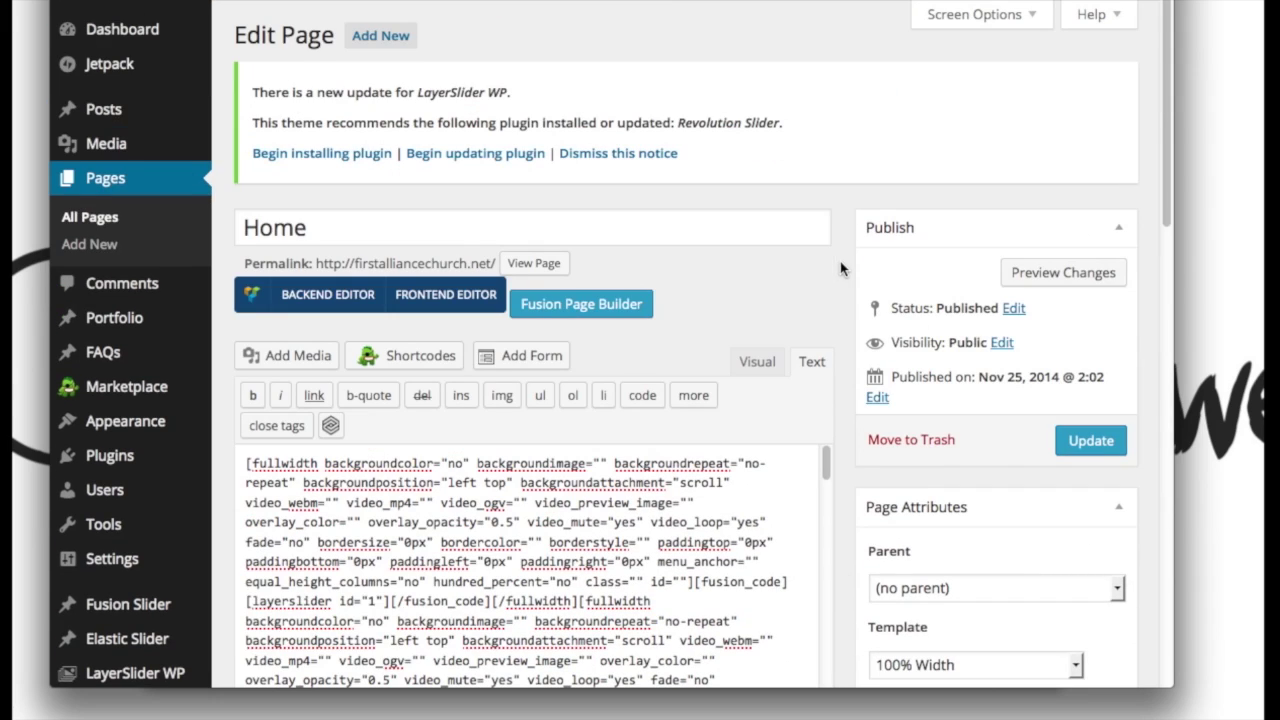
click(603, 316)
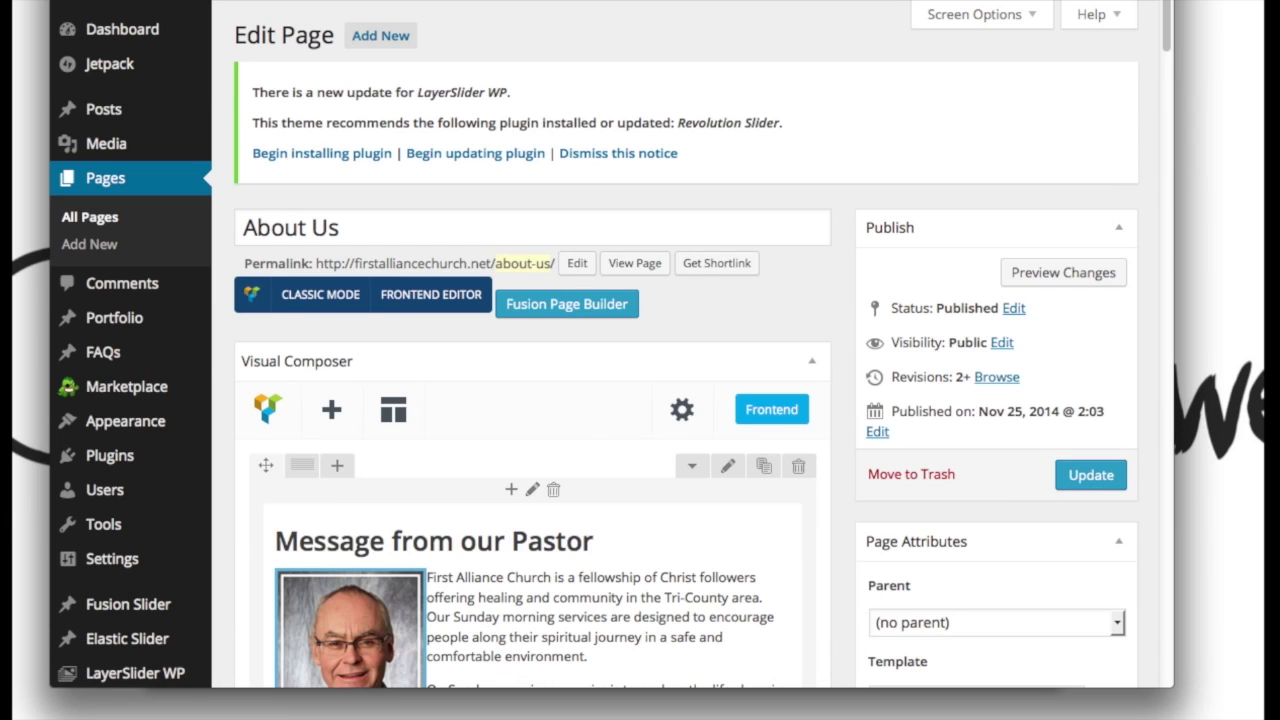
Examine the editor mode controls on the About Us page and the editor toolbar on the Celebrate Recovery page
scroll(236, 274, down, 1)
key(super+shift+4)
drag(226, 296, 882, 462)
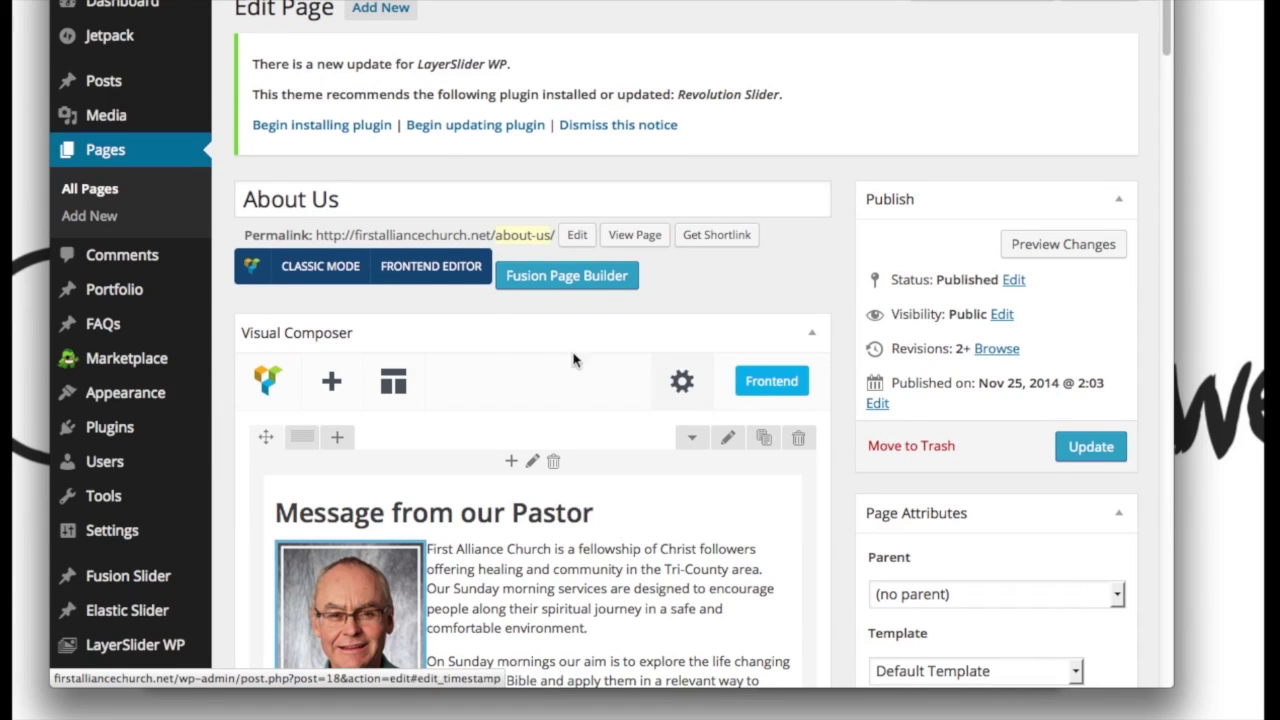
scroll(600, 450, down, 1)
key(super+shift+4)
drag(232, 291, 496, 390)
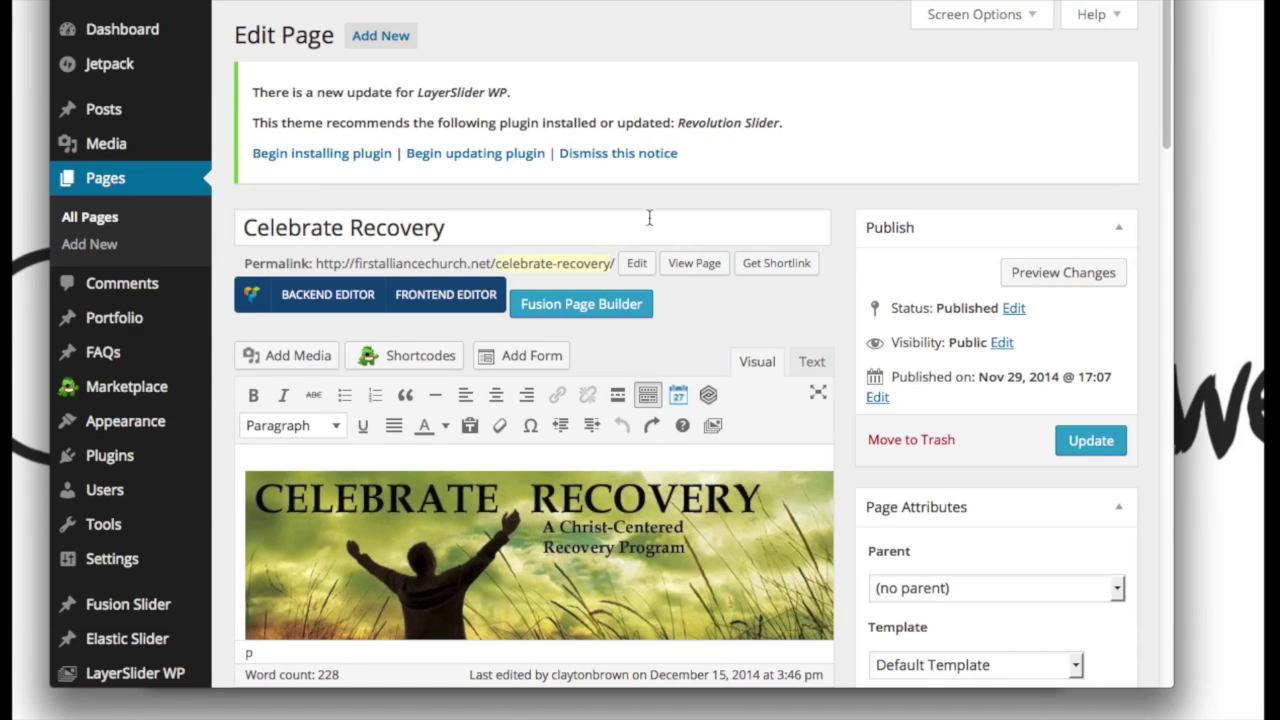
scroll(692, 211, down, 1)
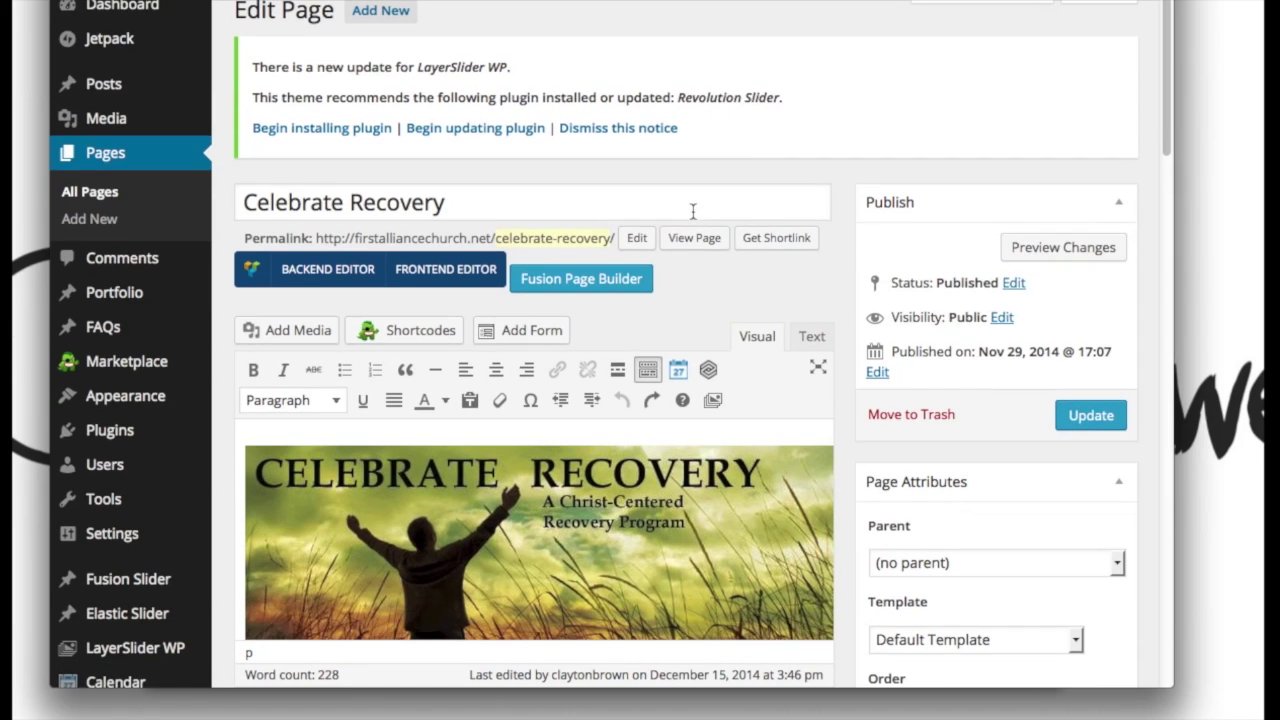
scroll(692, 211, down, 2)
key(super+shift+4)
drag(225, 234, 644, 356)
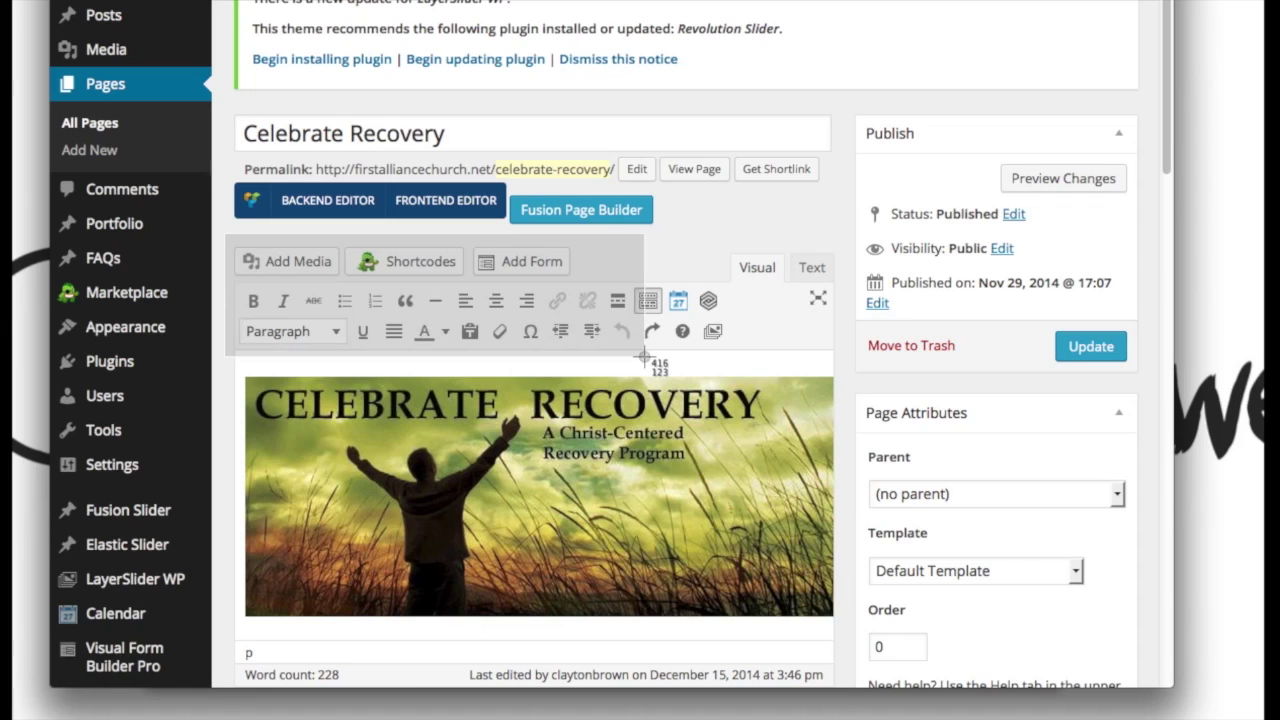
key(Escape)
Switch the About Us page from Visual Composer to classic mode to show its raw code
key(super+shift+4)
drag(224, 284, 834, 362)
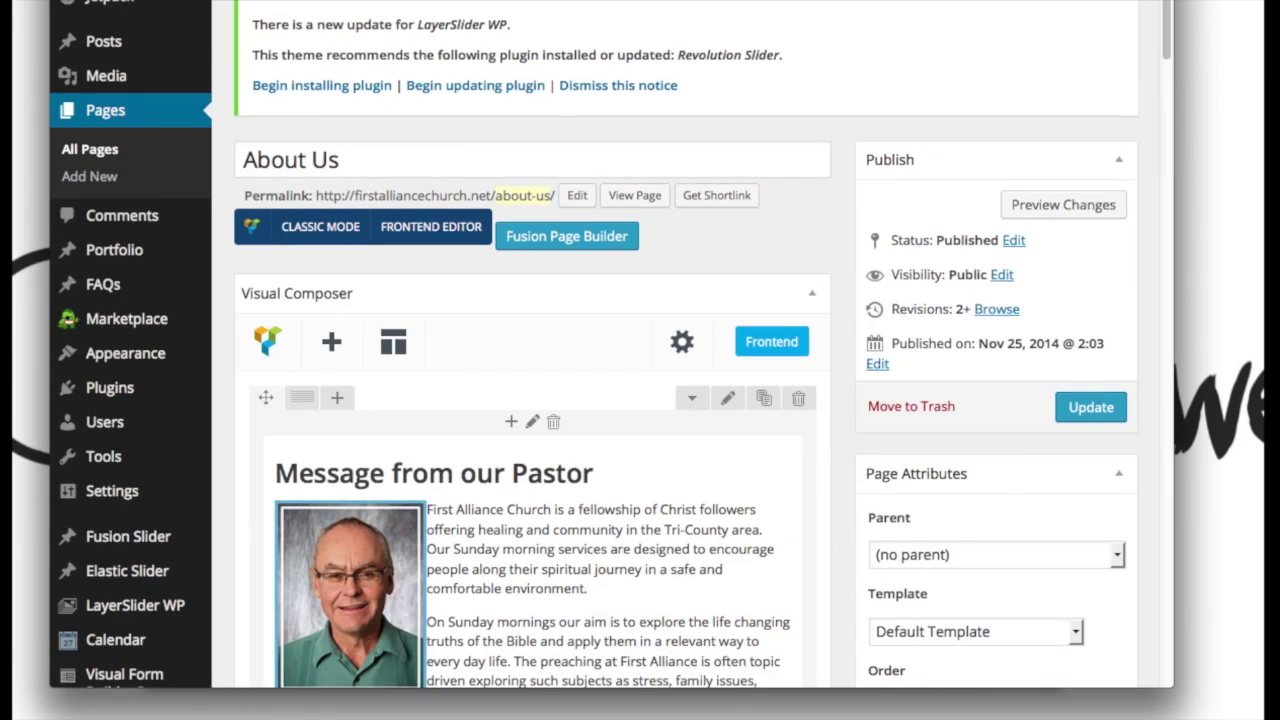
scroll(545, 306, down, 1)
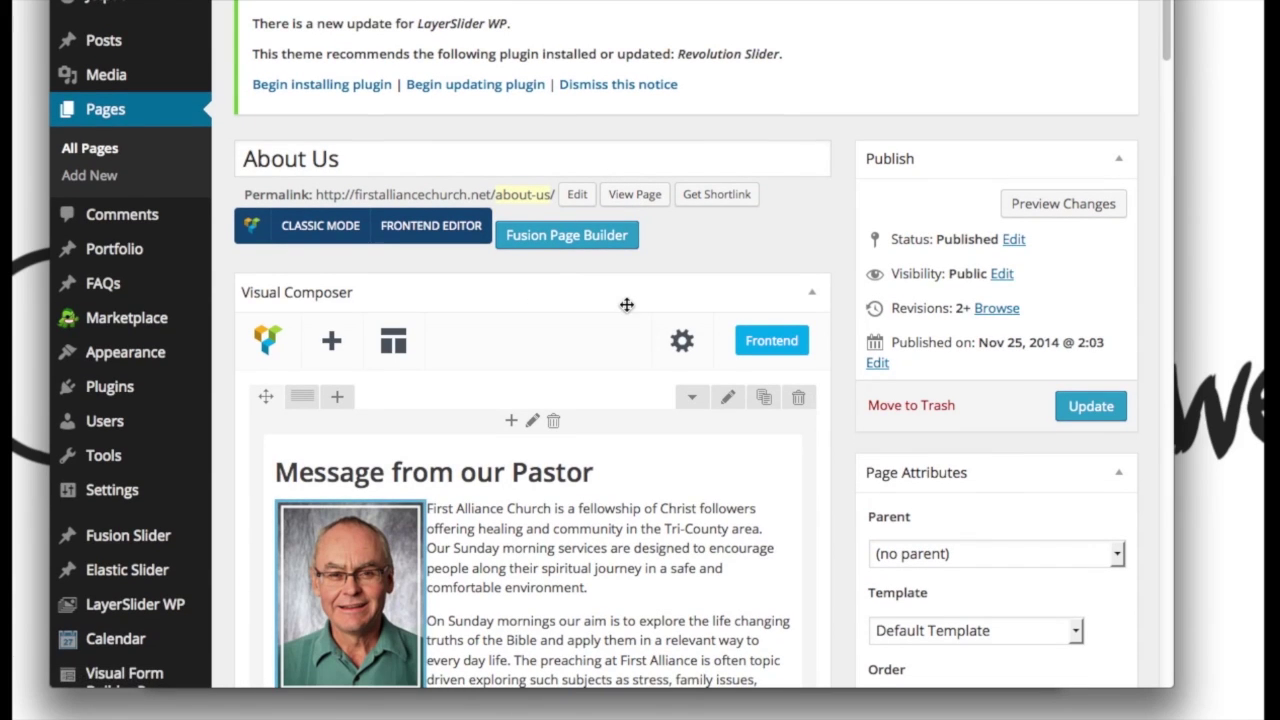
click(312, 223)
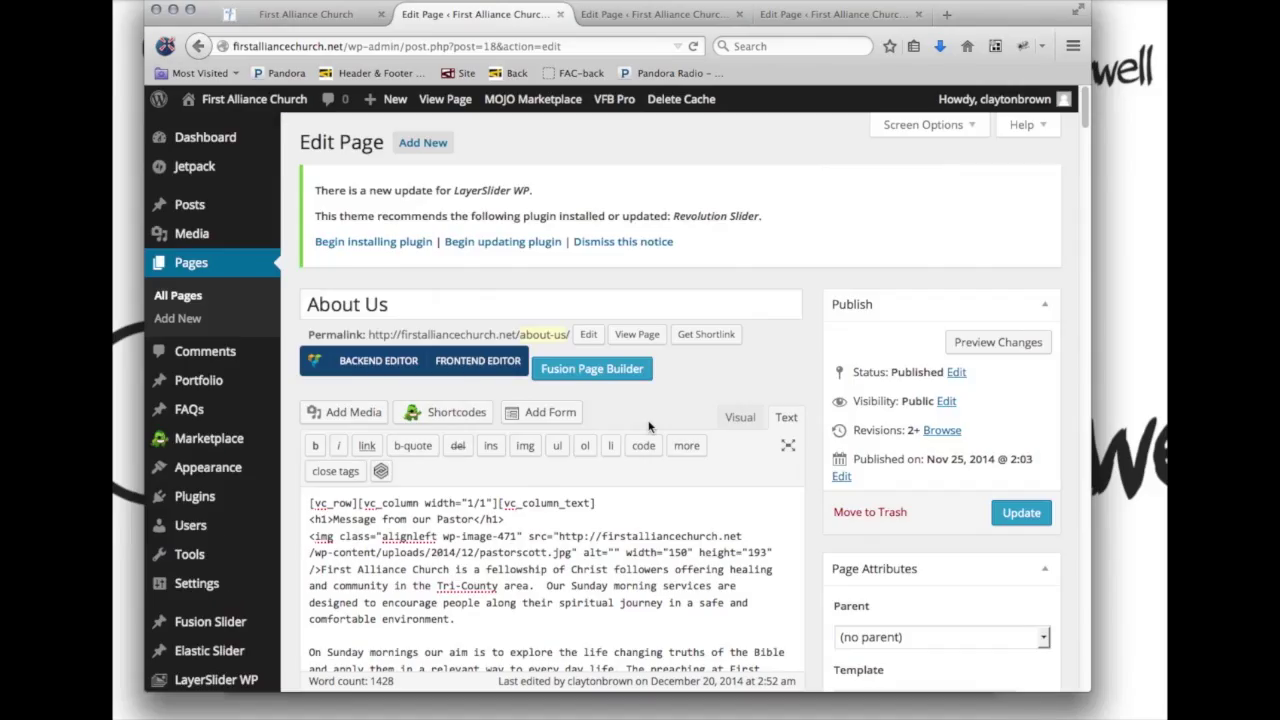
scroll(647, 422, down, 5)
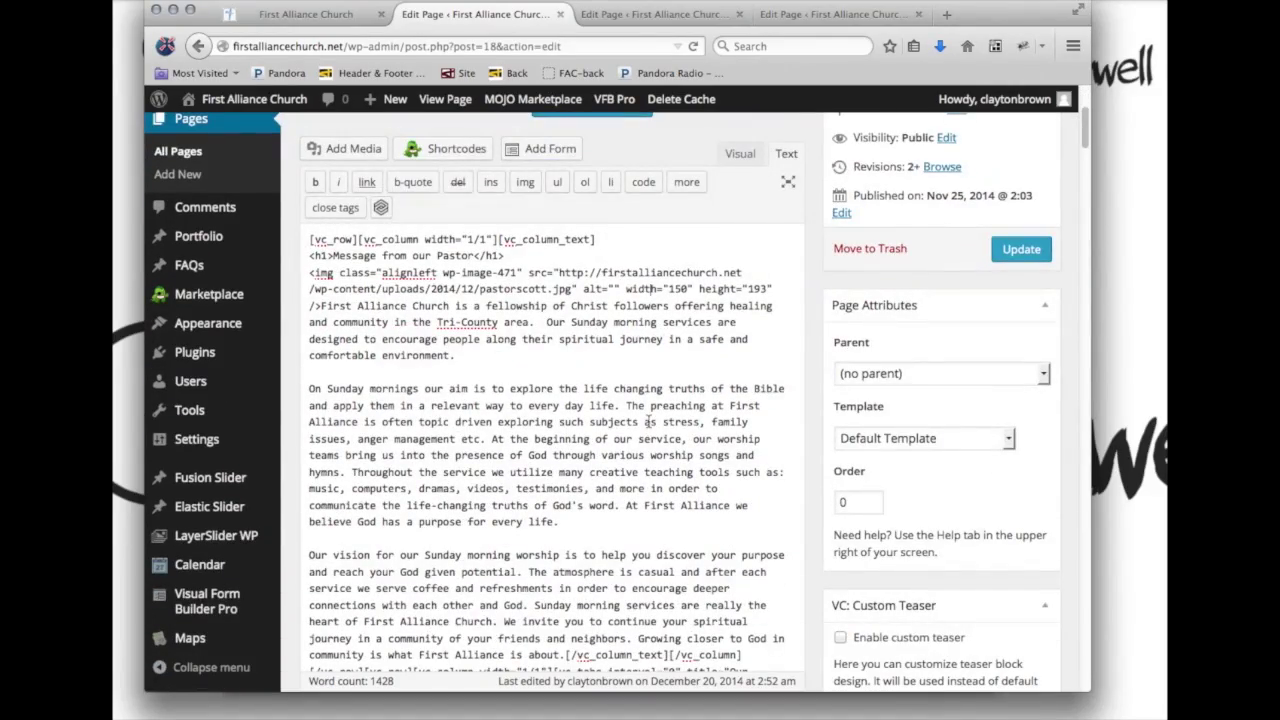
Examine the About Us page's raw code and compare it with the visual view of the same content
scroll(648, 421, up, 5)
scroll(648, 422, down, 8)
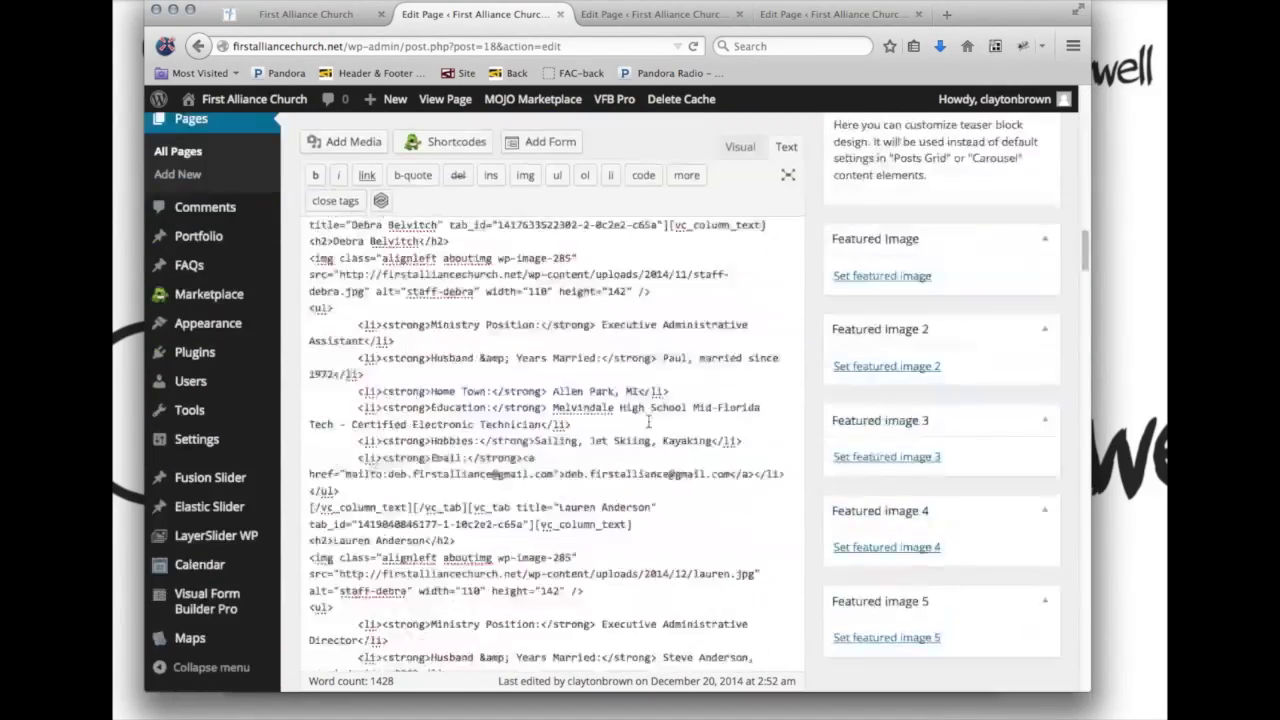
scroll(650, 427, up, 5)
scroll(649, 427, up, 10)
scroll(649, 427, down, 1)
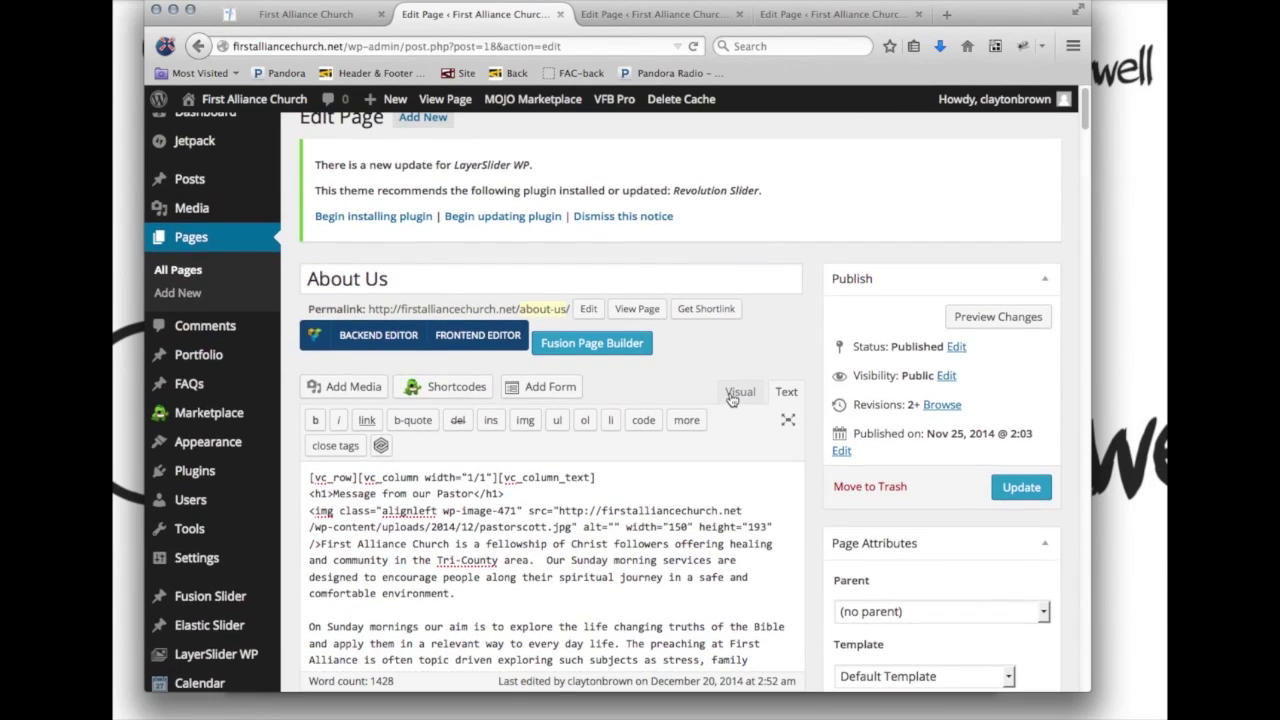
click(739, 392)
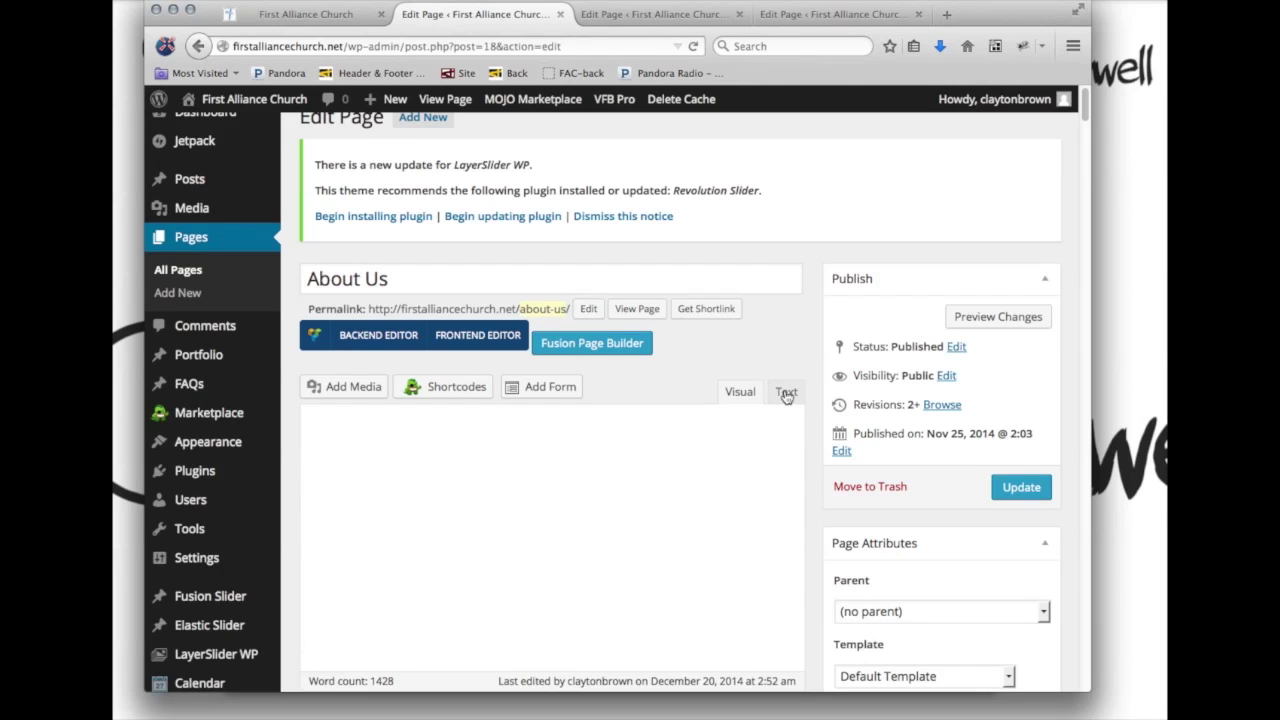
click(786, 393)
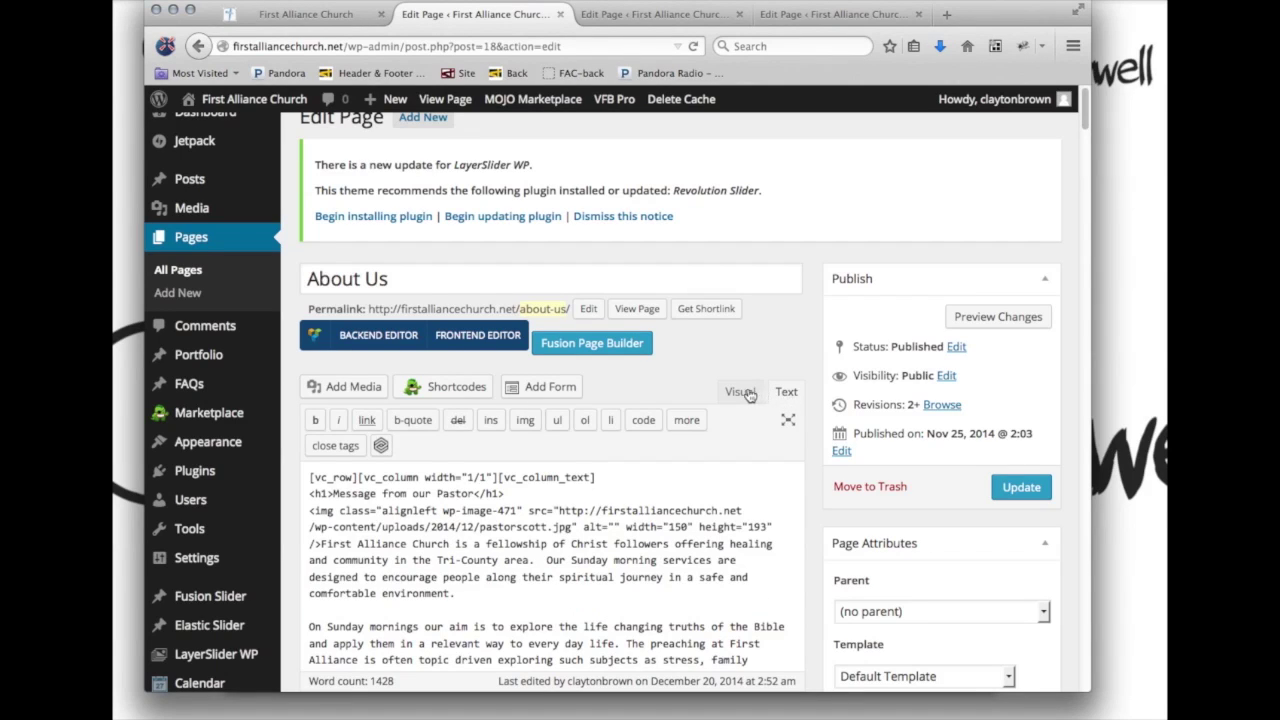
click(745, 392)
scroll(705, 395, down, 5)
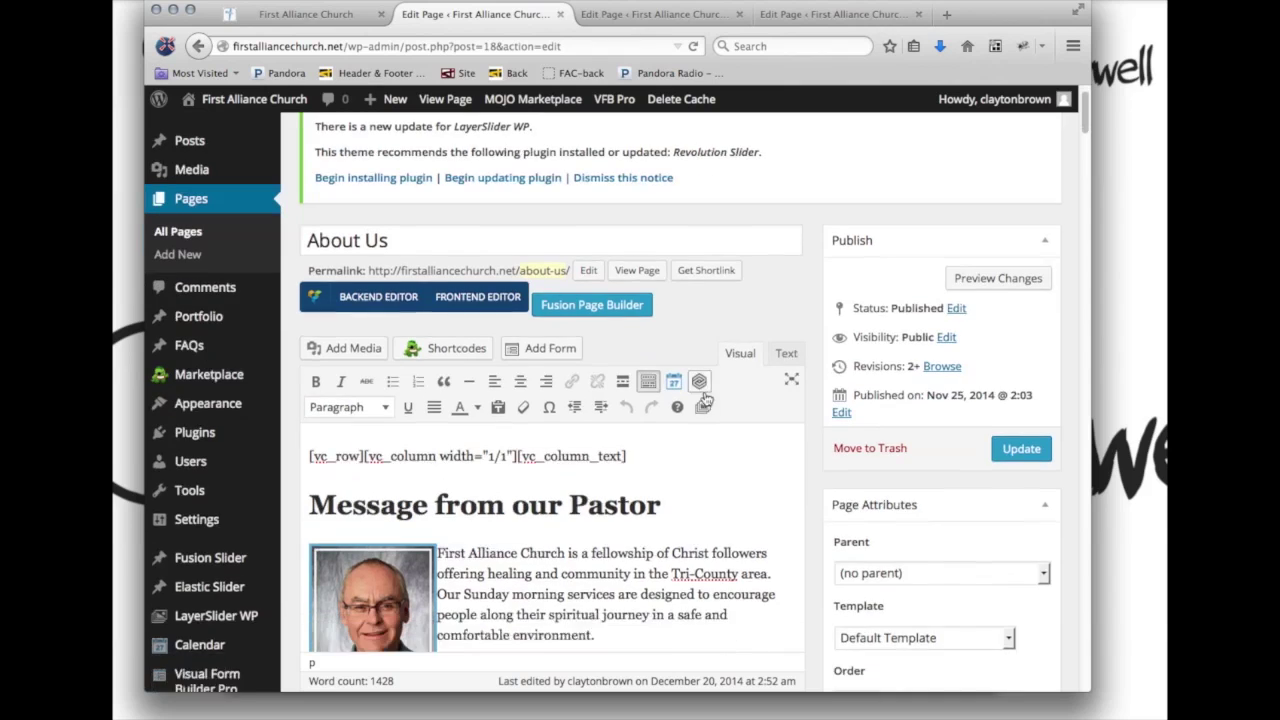
scroll(705, 395, up, 1)
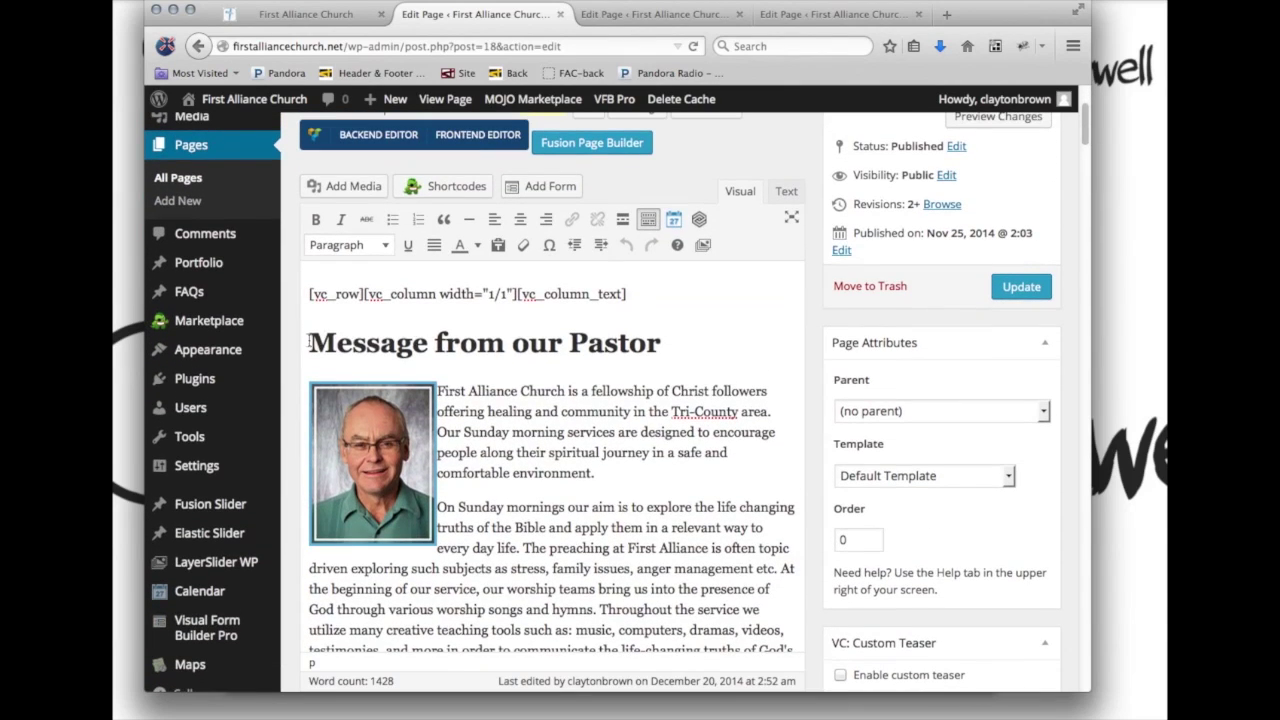
drag(308, 336, 516, 487)
double_click(470, 344)
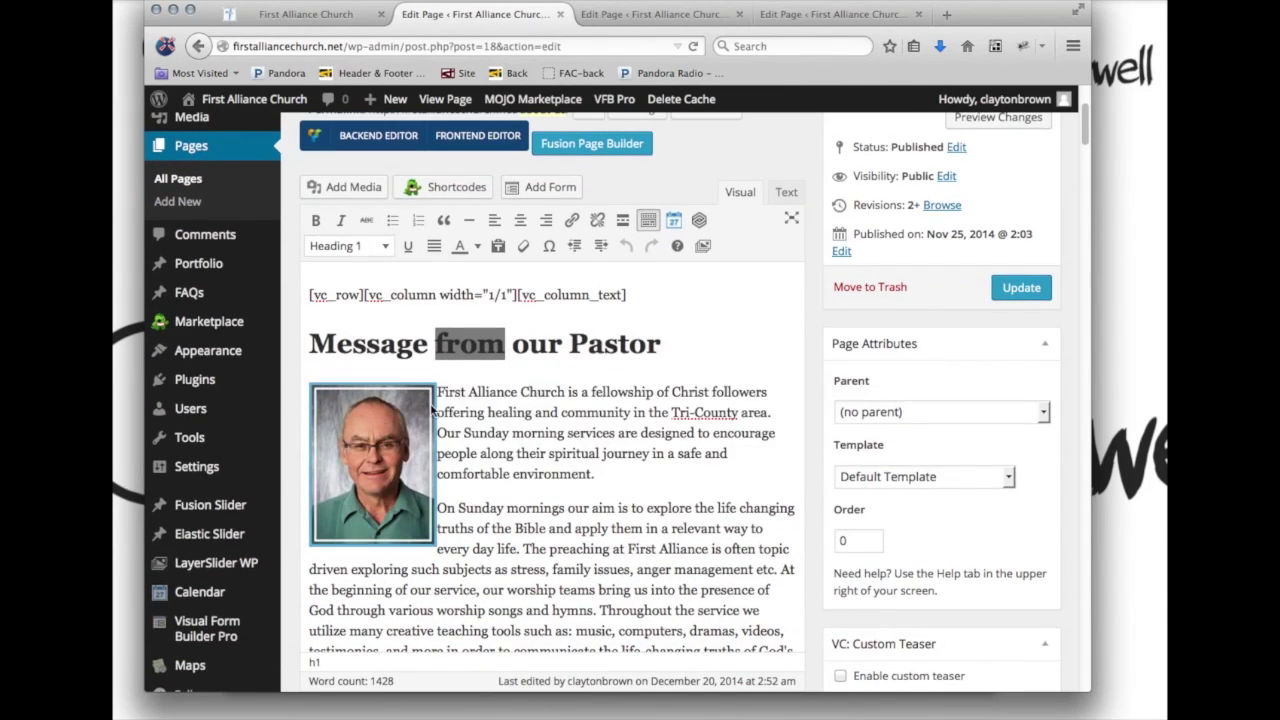
Copy all of the About Us page's raw code from text mode and paste it into a new blank text document
click(788, 193)
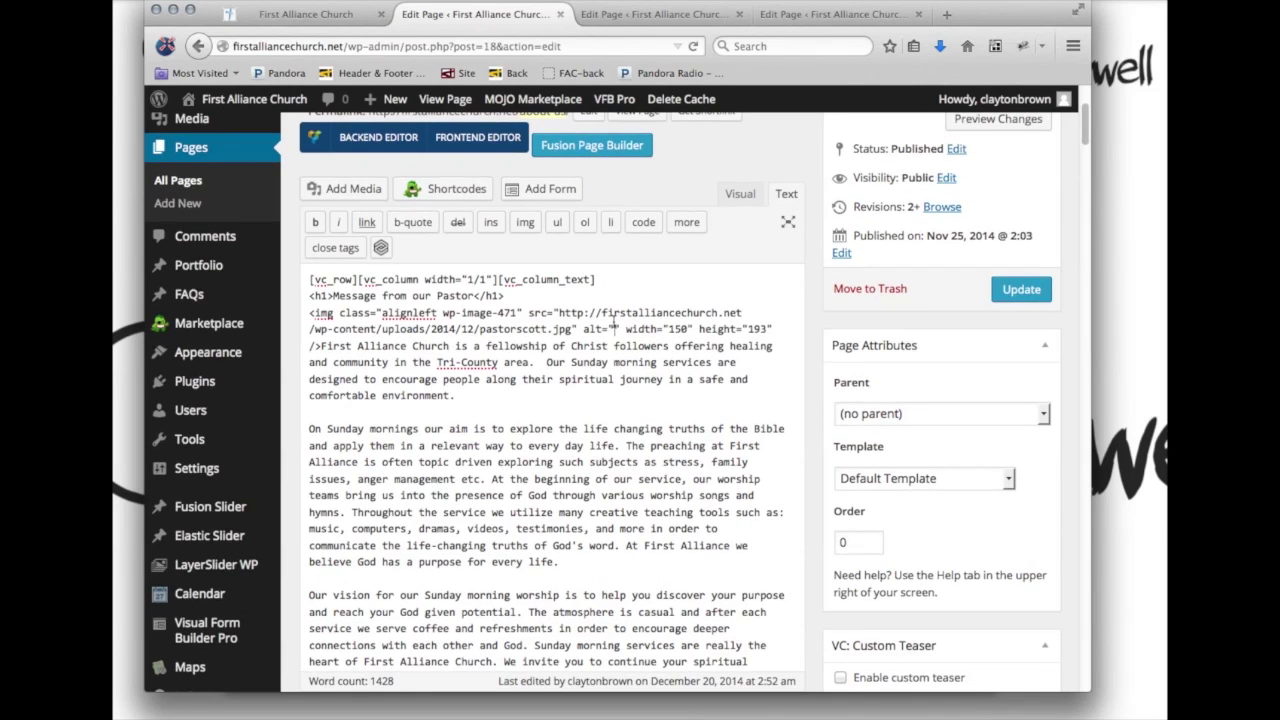
key(super+a)
scroll(614, 320, down, 15)
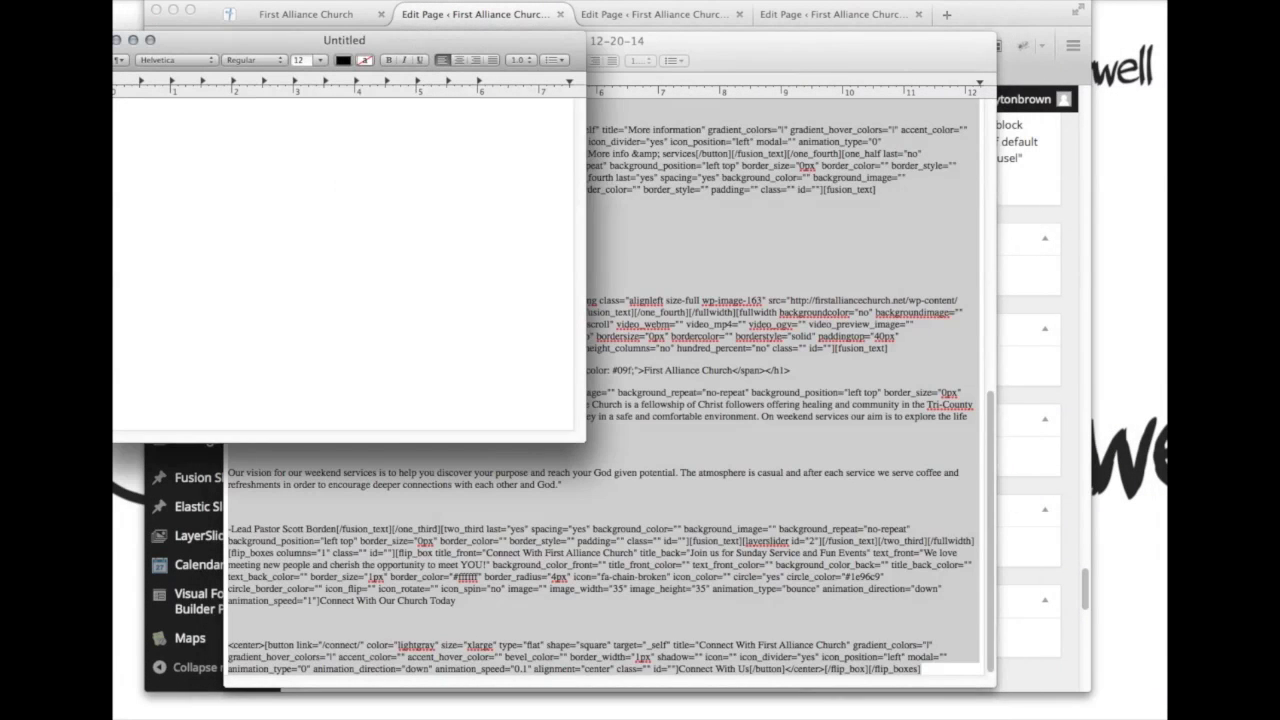
key(super+v)
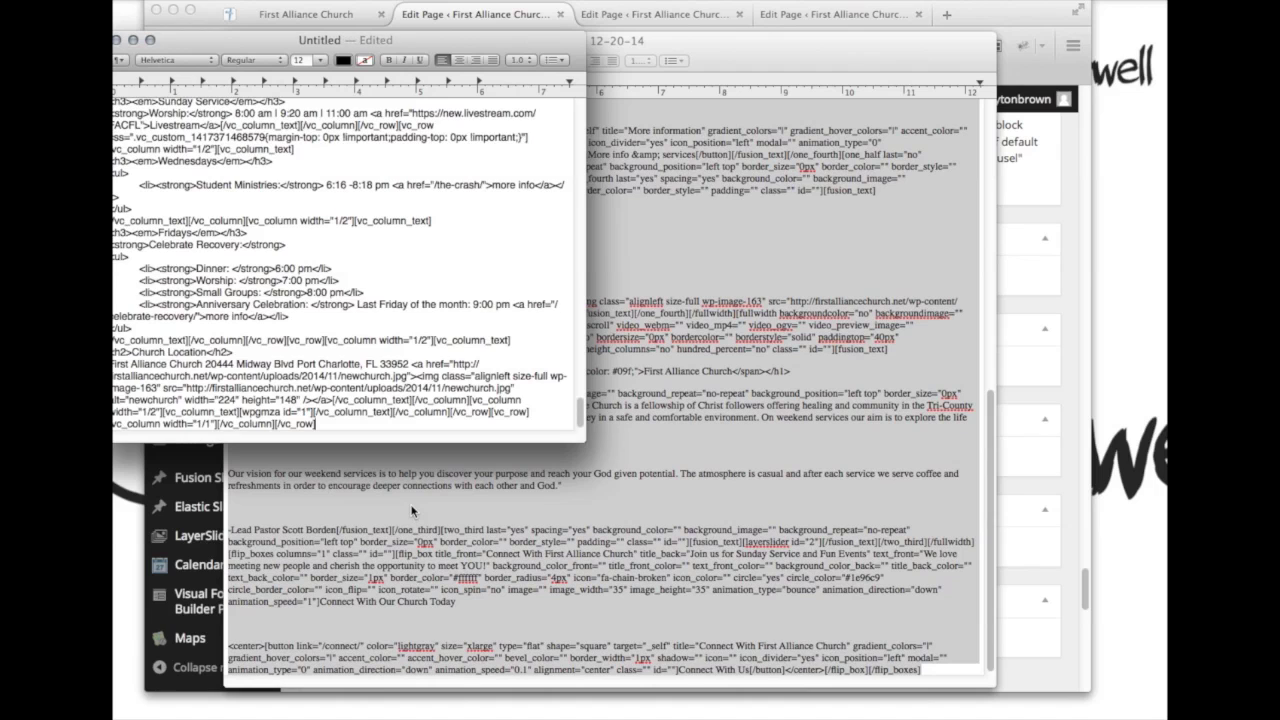
Save the document as 12-20-14 in a new folder named About inside PageBackups
key(super+s)
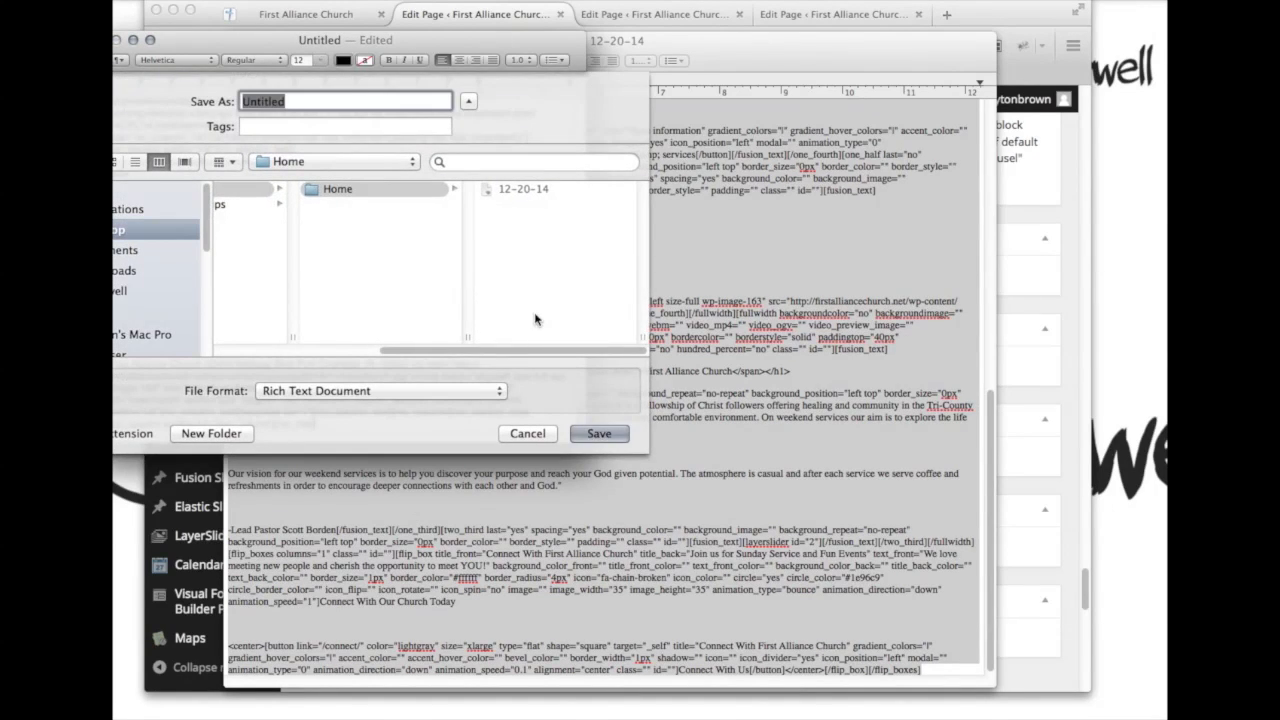
click(257, 193)
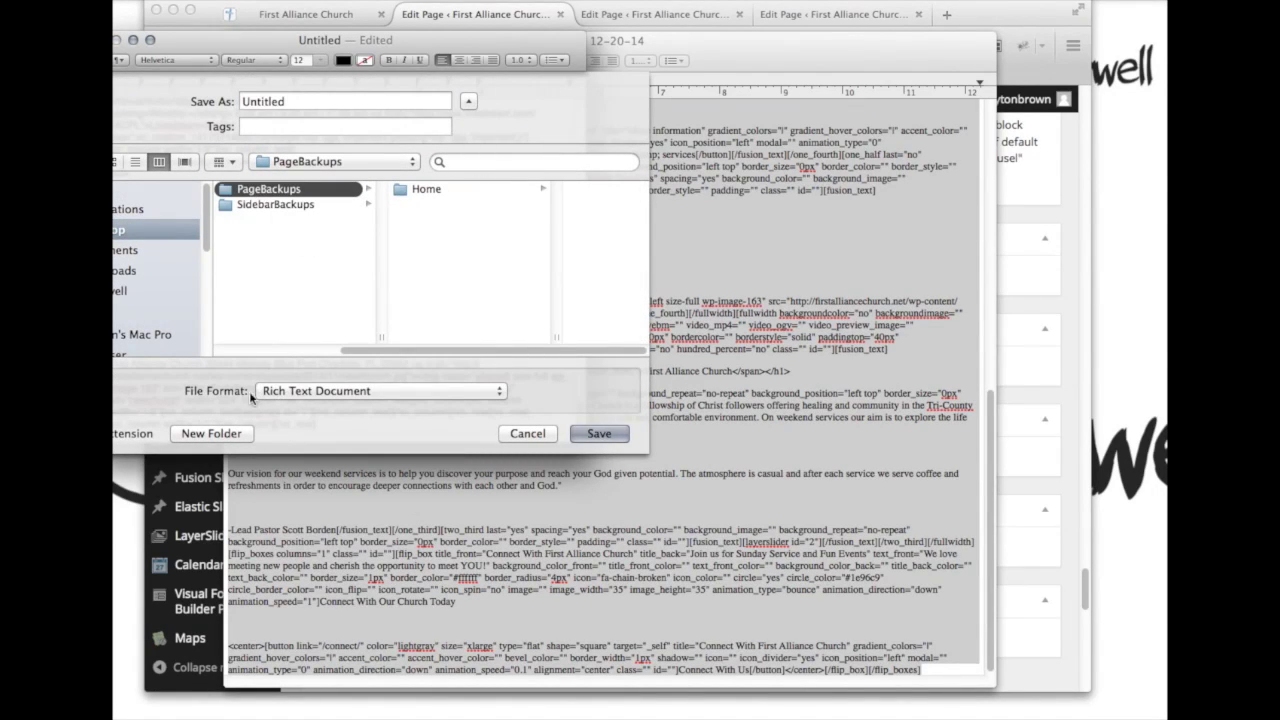
click(211, 433)
text(About)
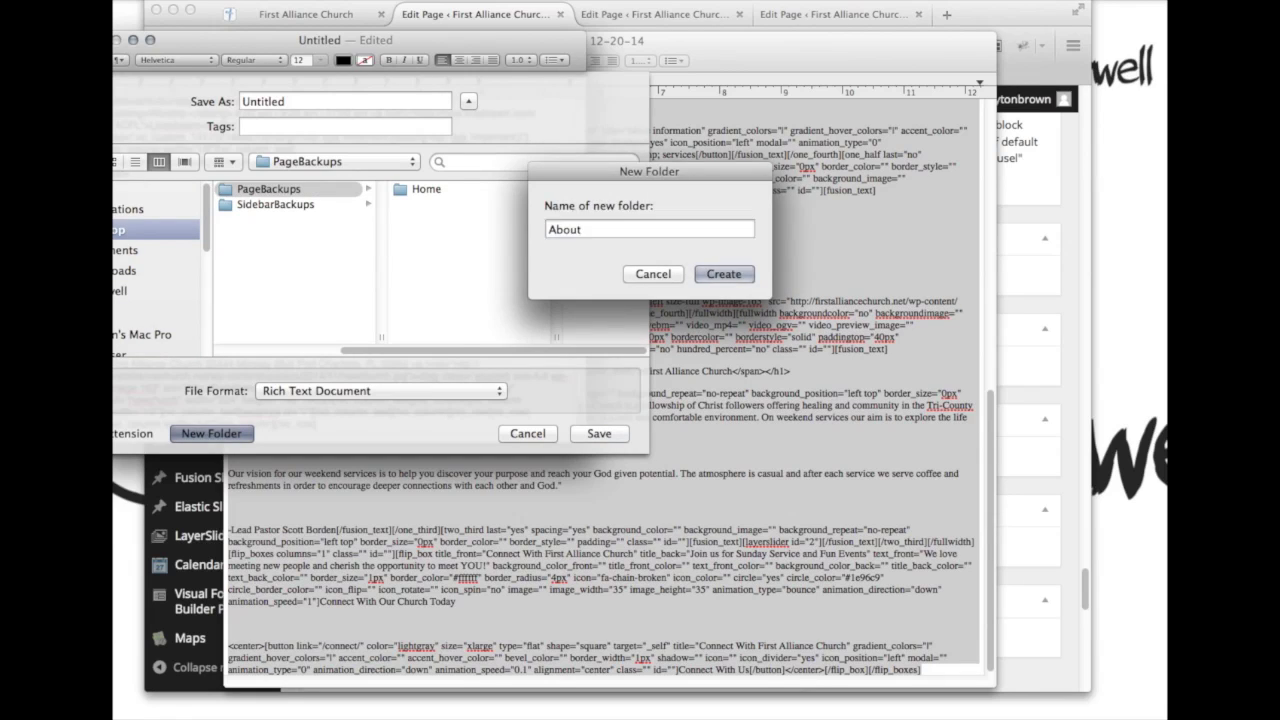
key(Return)
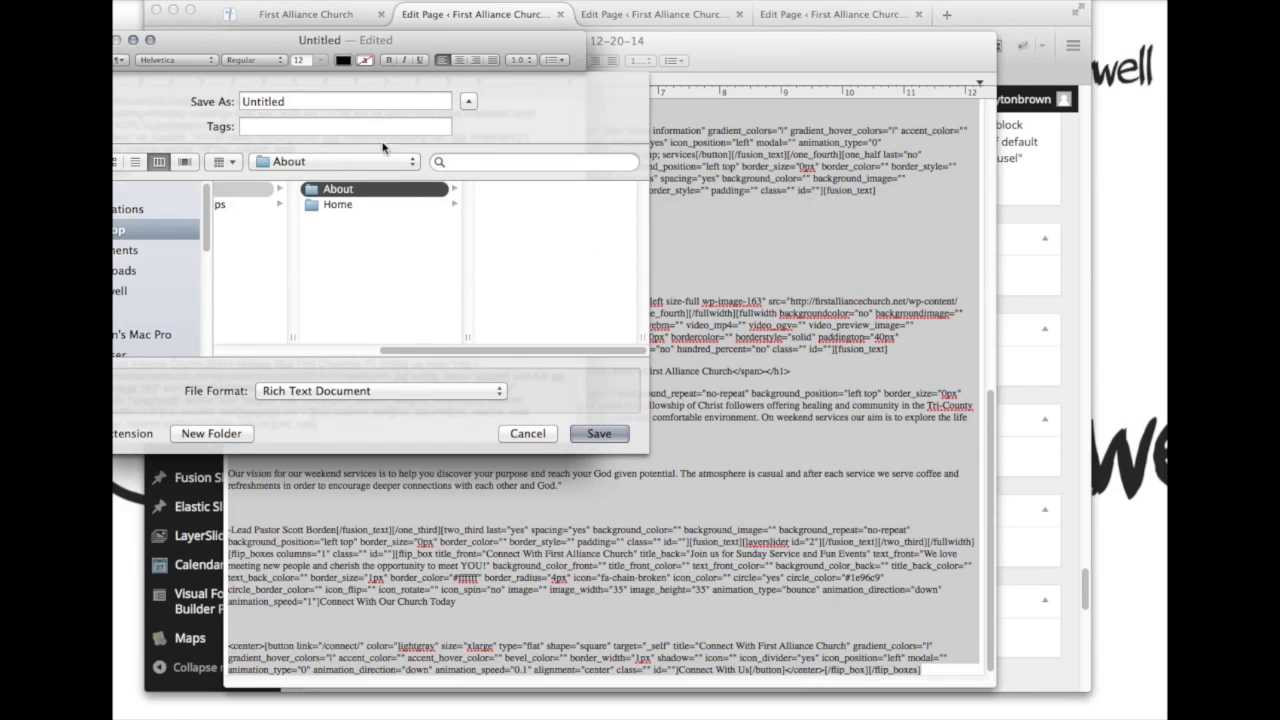
double_click(322, 102)
text(12-20-14)
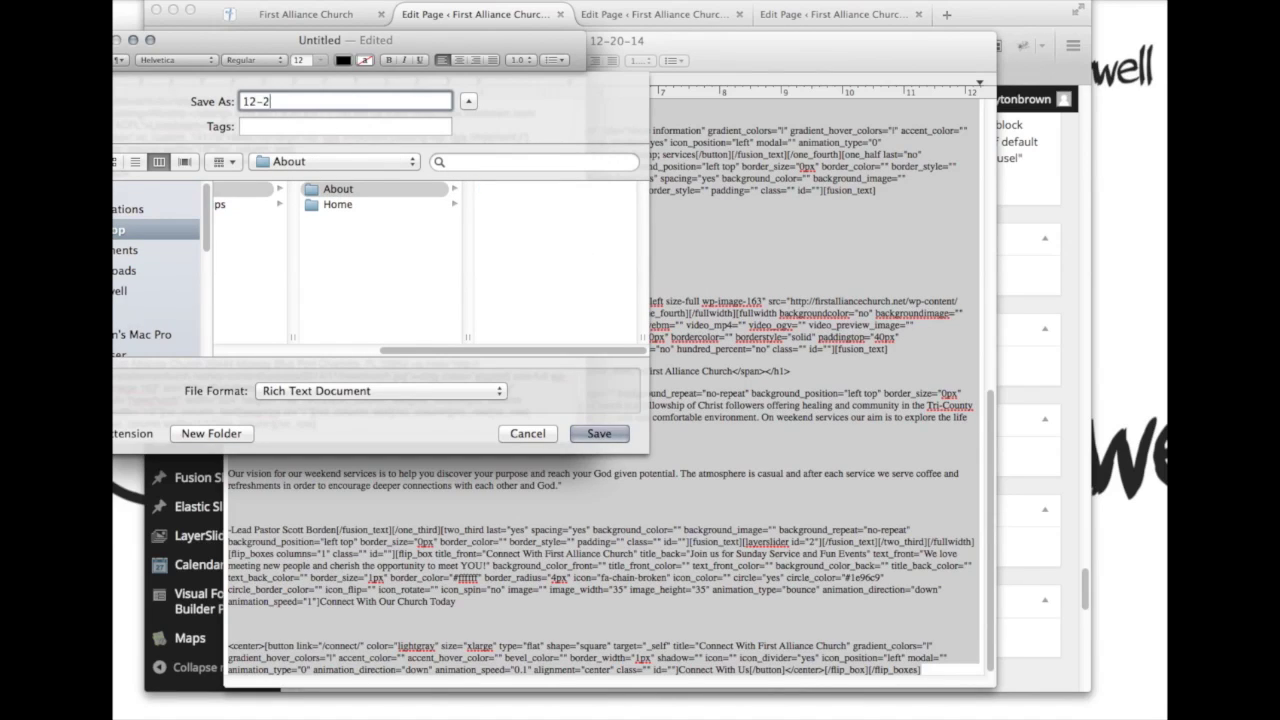
key(Return)
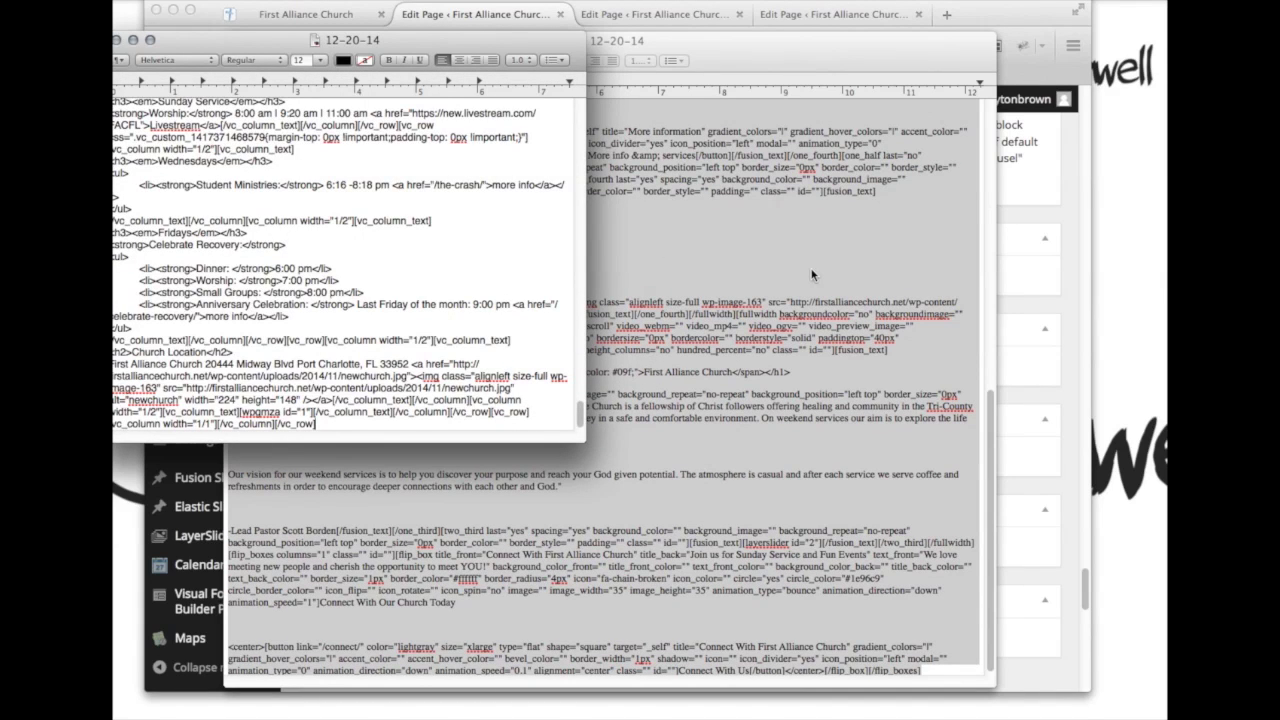
Return to the browser and bring up the Celebrate Recovery page's edit screen to examine its editor mode controls
click(1064, 223)
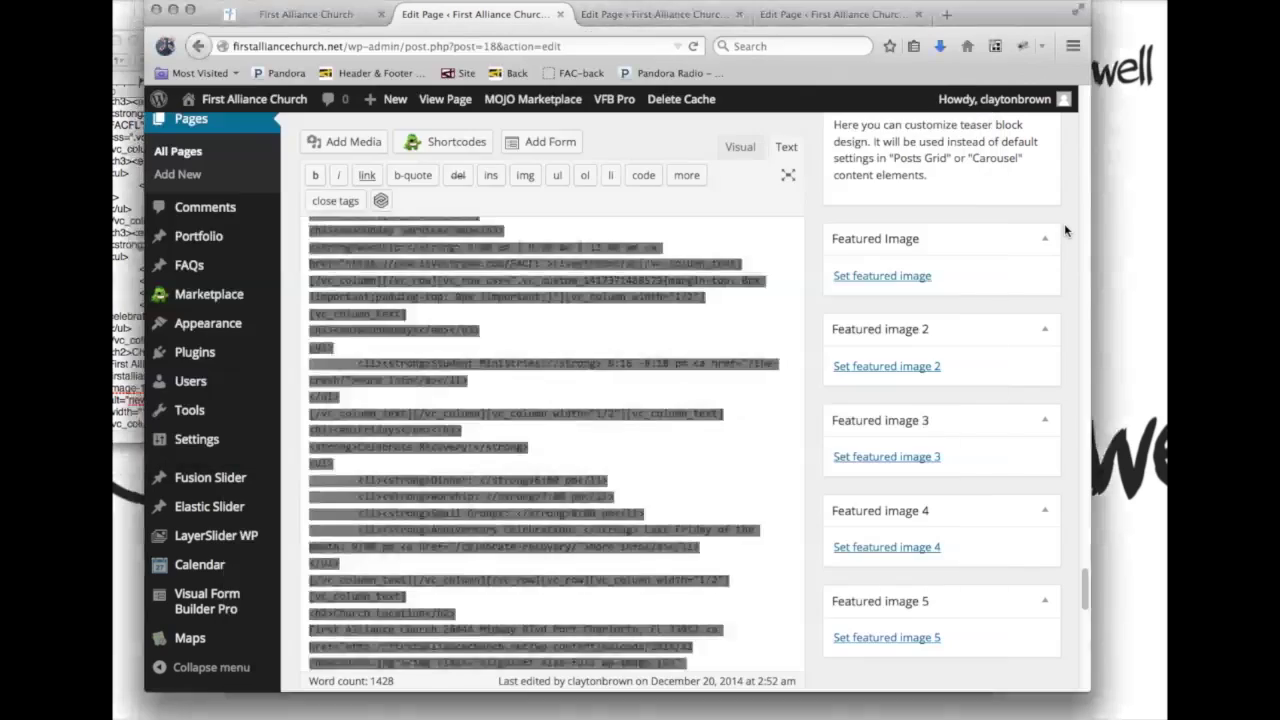
scroll(742, 213, up, 5)
scroll(742, 213, up, 10)
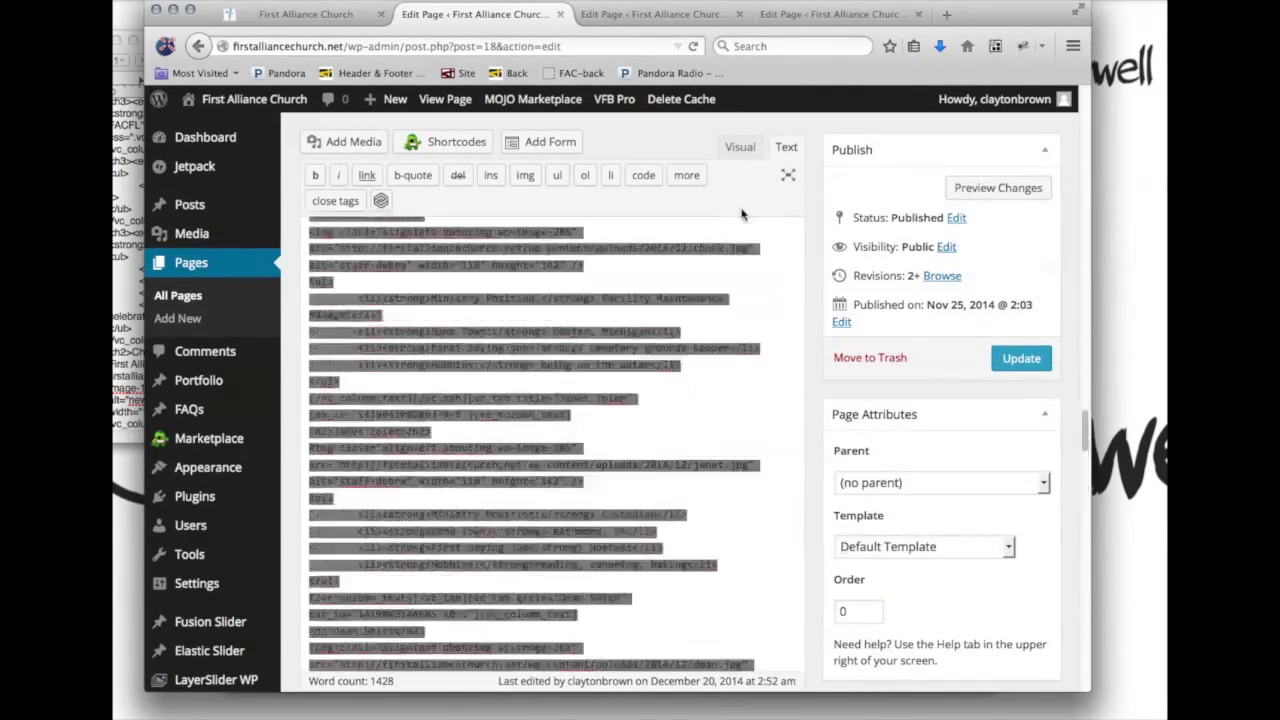
click(615, 21)
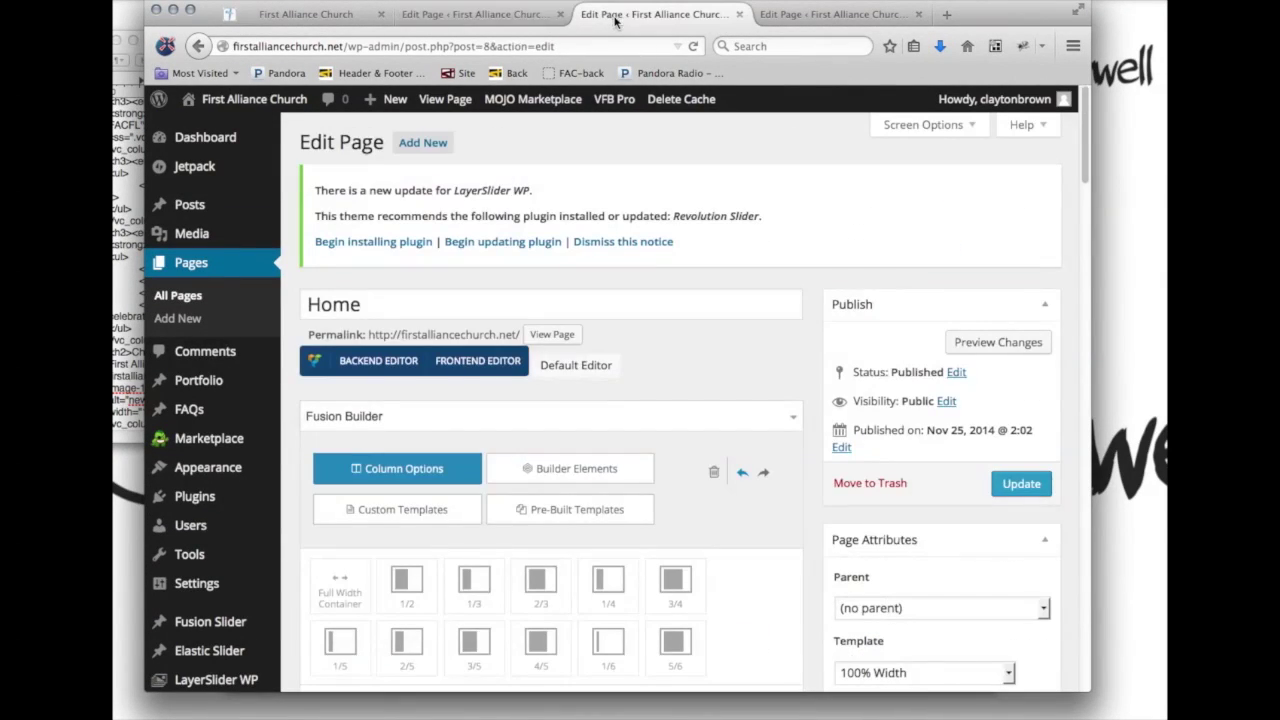
click(840, 16)
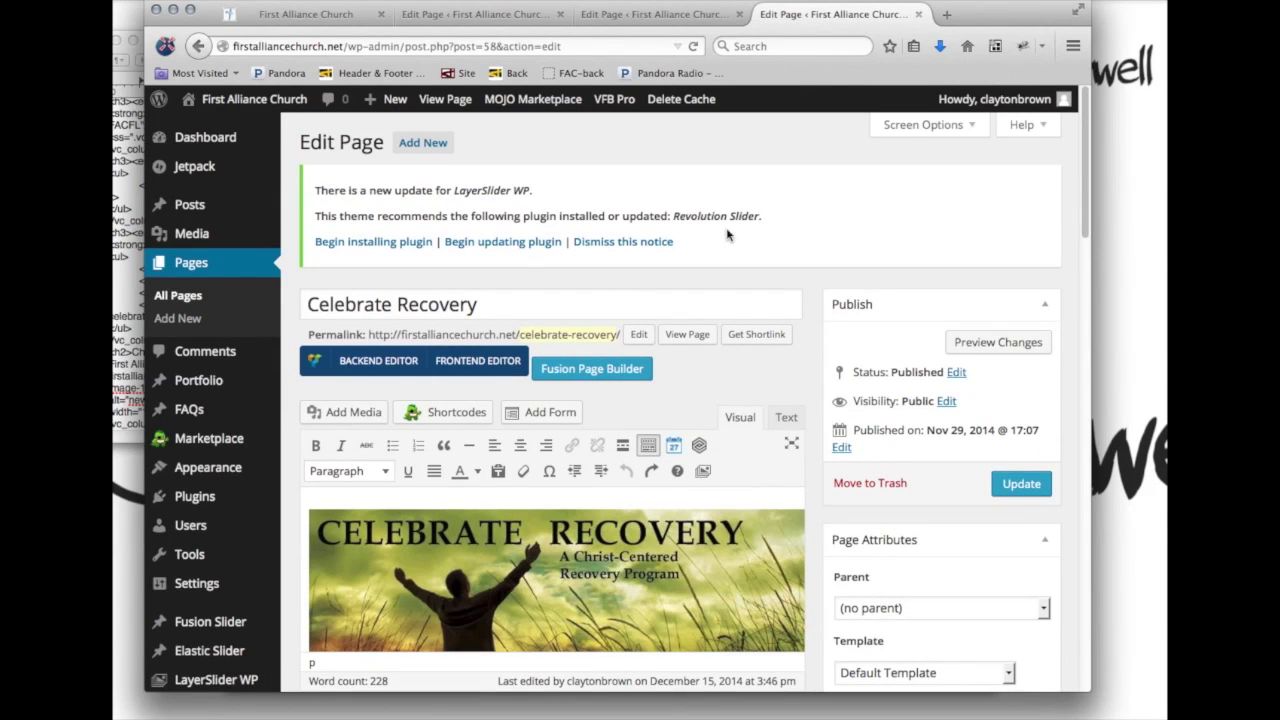
key(super+shift+4)
drag(280, 375, 592, 495)
scroll(797, 376, down, 2)
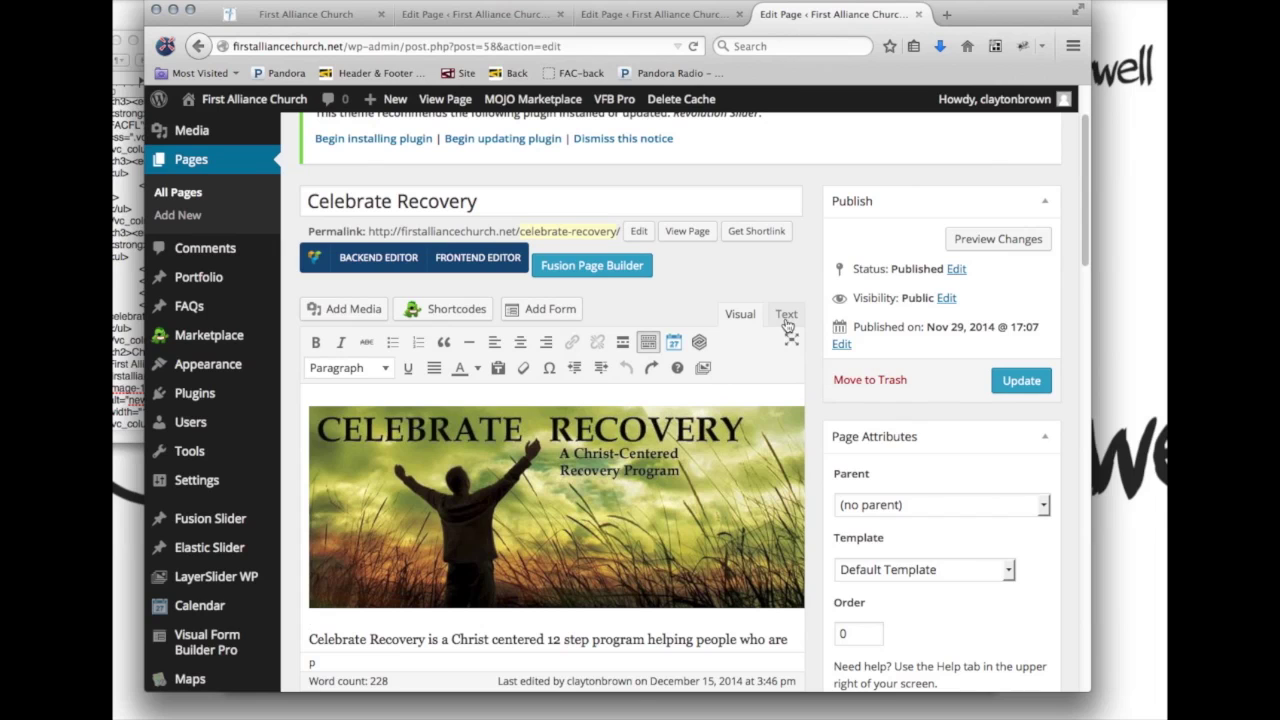
Show the Celebrate Recovery page's code in text mode and select all of it for copying
click(786, 315)
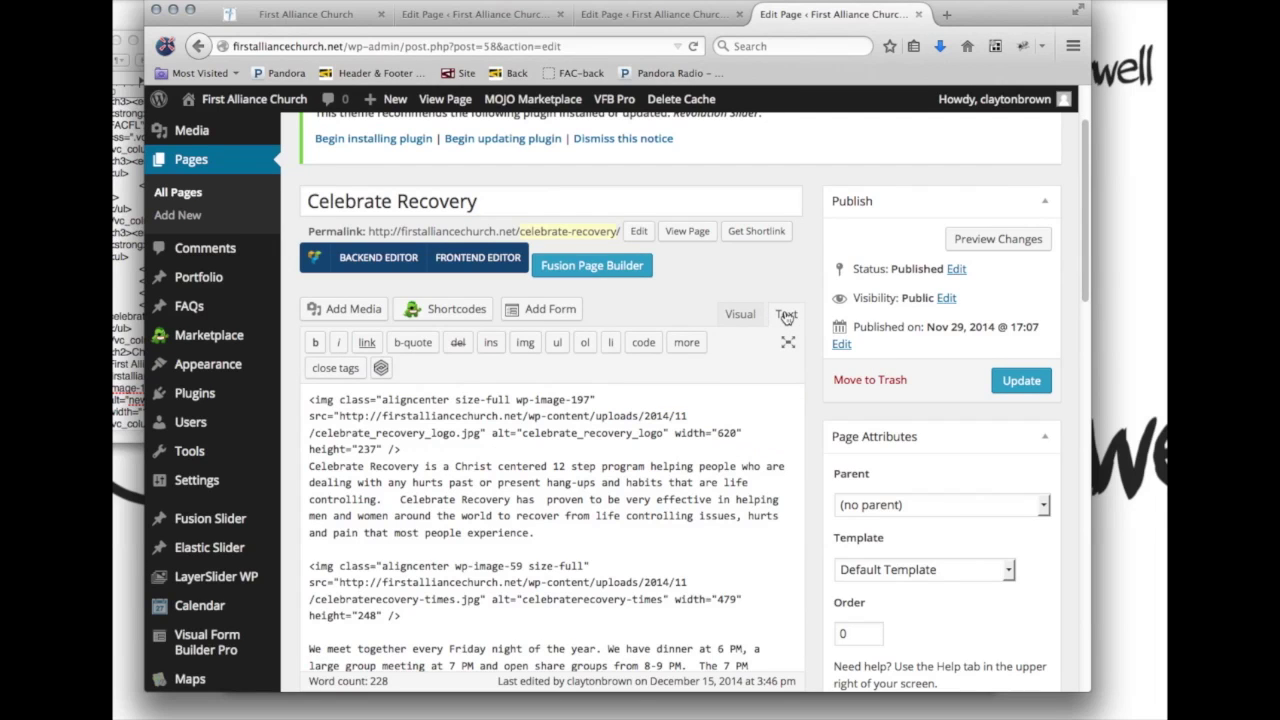
key(super+a)
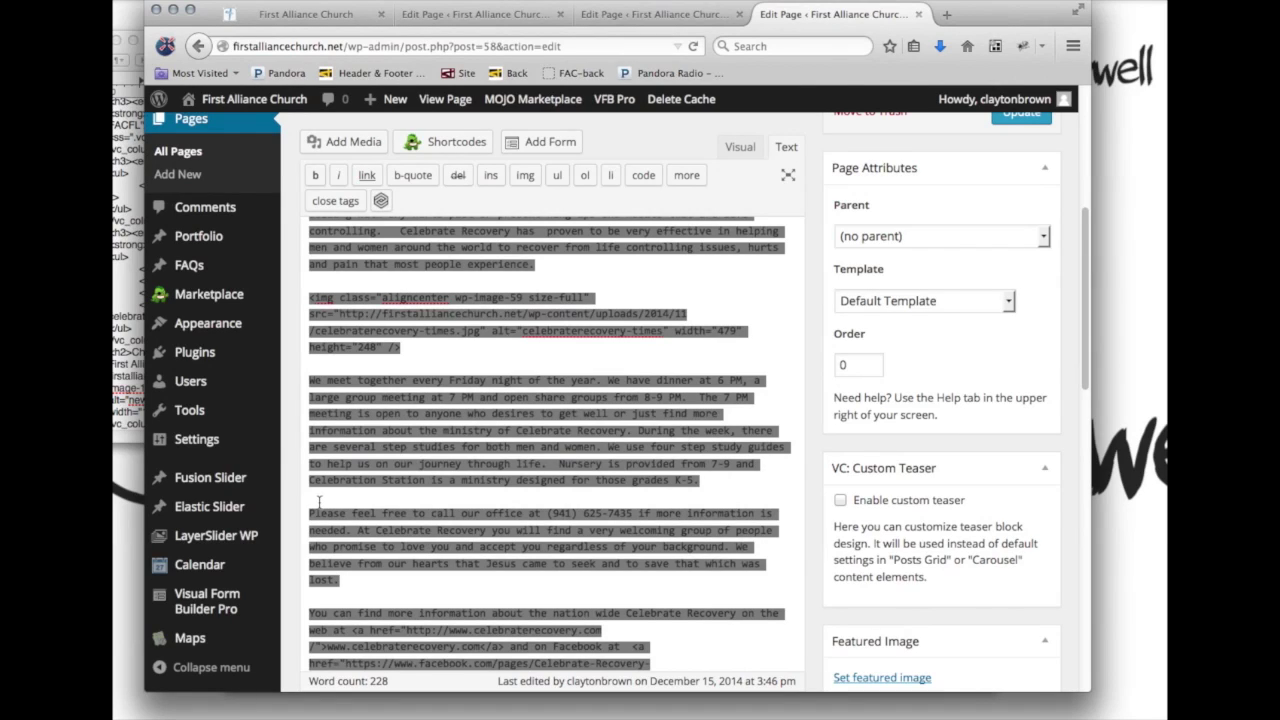
scroll(319, 500, up, 1)
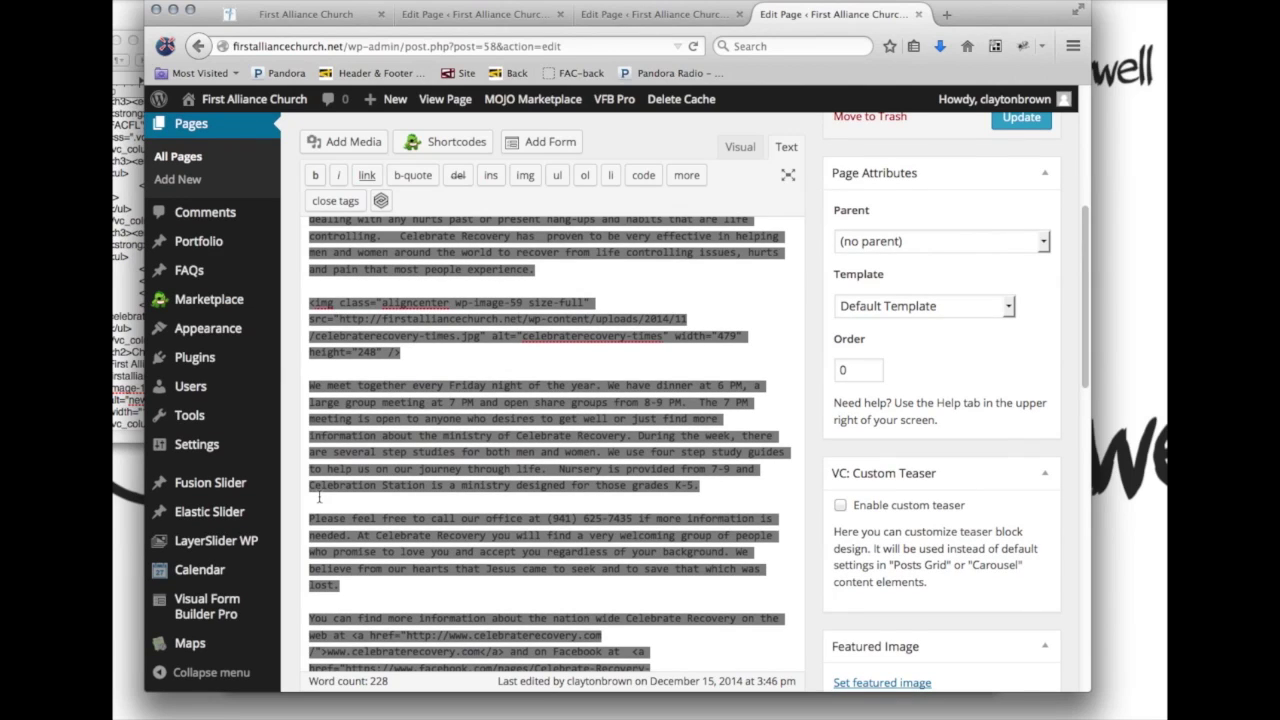
scroll(810, 378, up, 5)
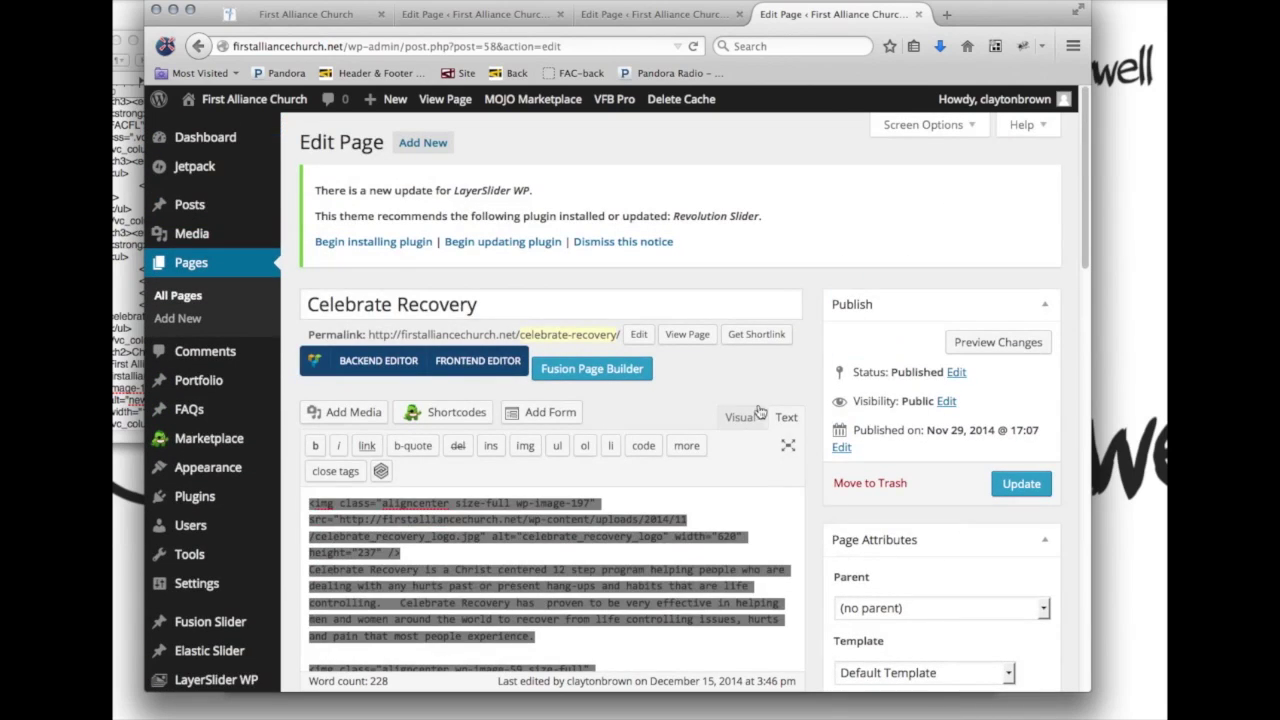
Return the Celebrate Recovery page to the visual view and look over its content
click(758, 414)
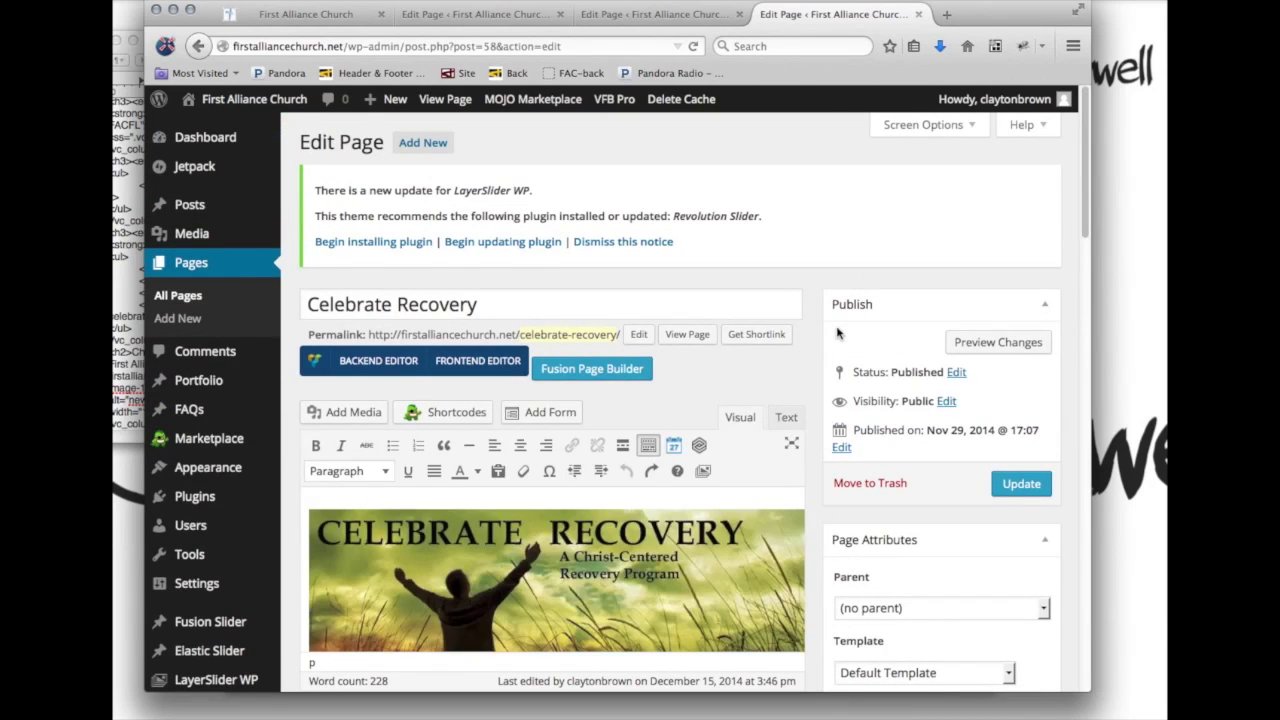
scroll(838, 330, down, 3)
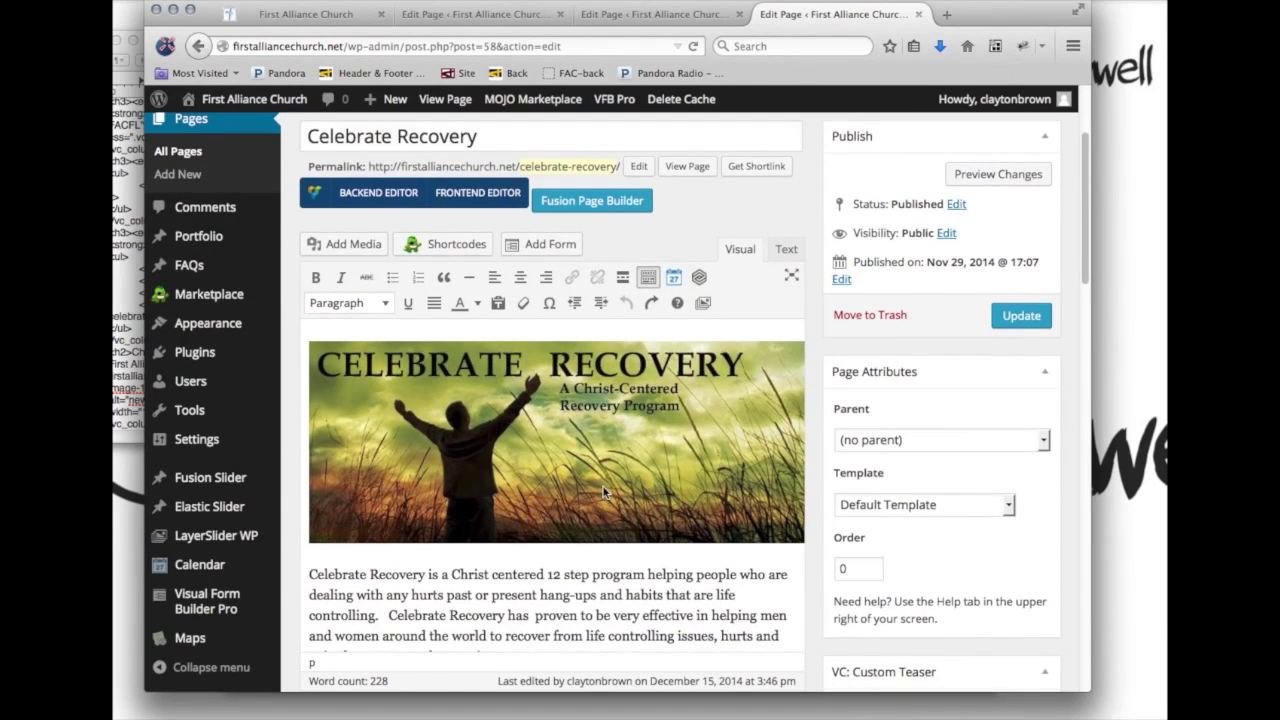
scroll(603, 492, down, 1)
scroll(603, 455, up, 4)
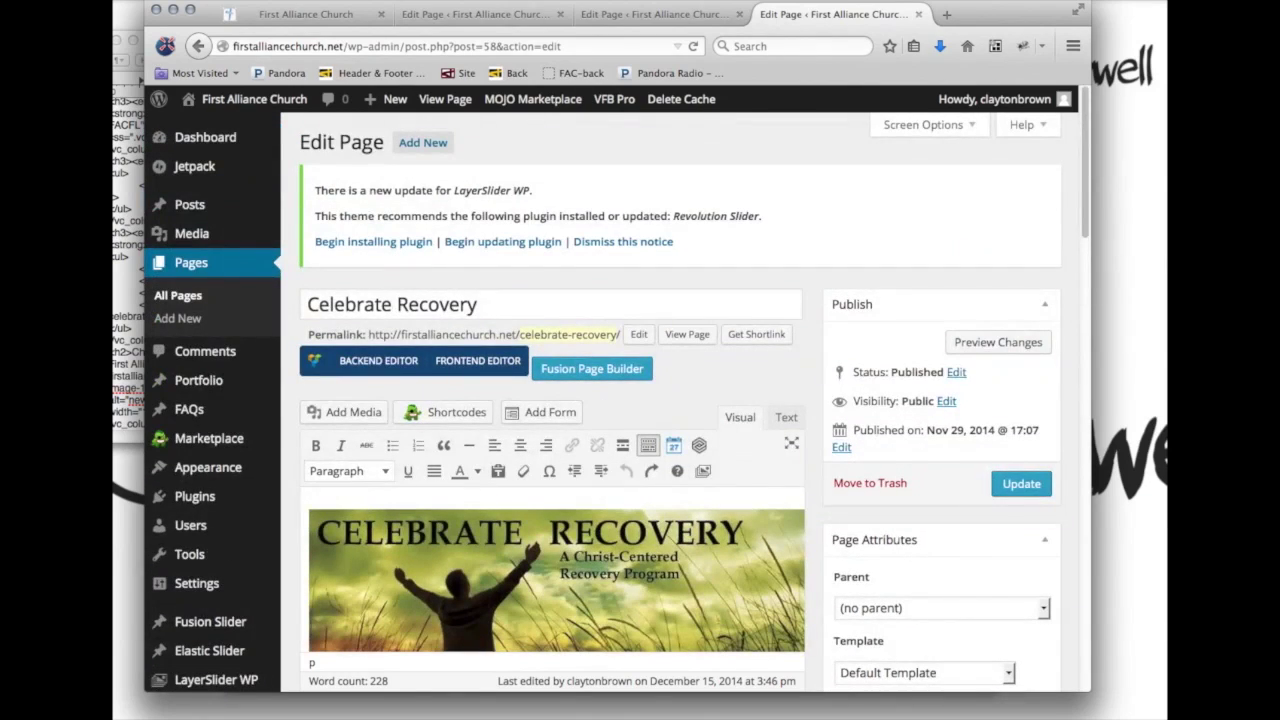
Go back to the About Us page and switch it from classic mode to the Visual Composer backend editor
click(620, 16)
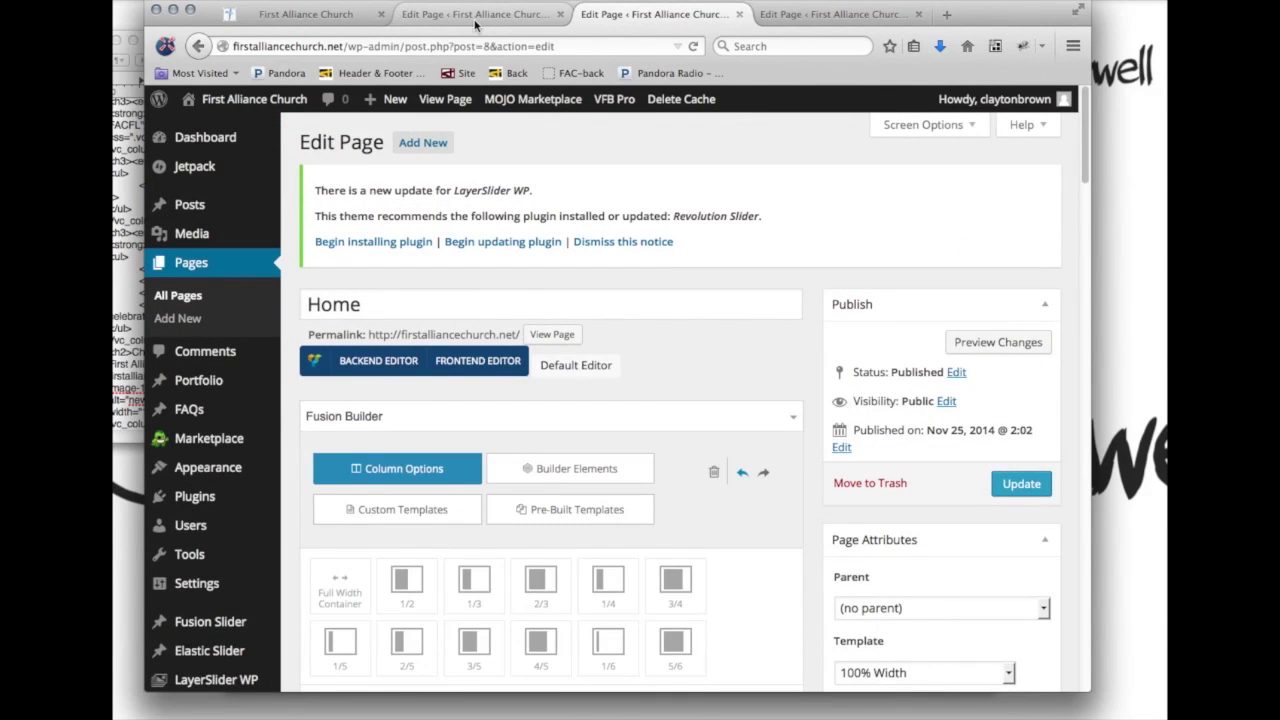
click(475, 14)
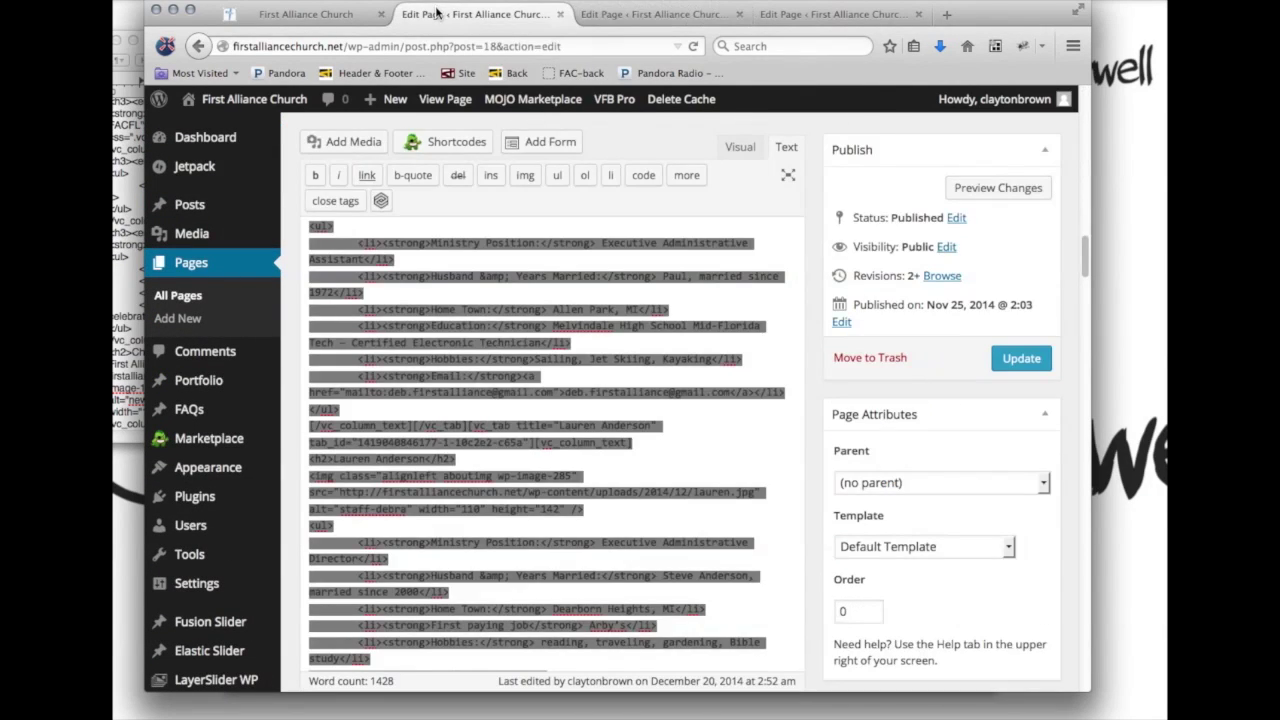
scroll(589, 341, up, 10)
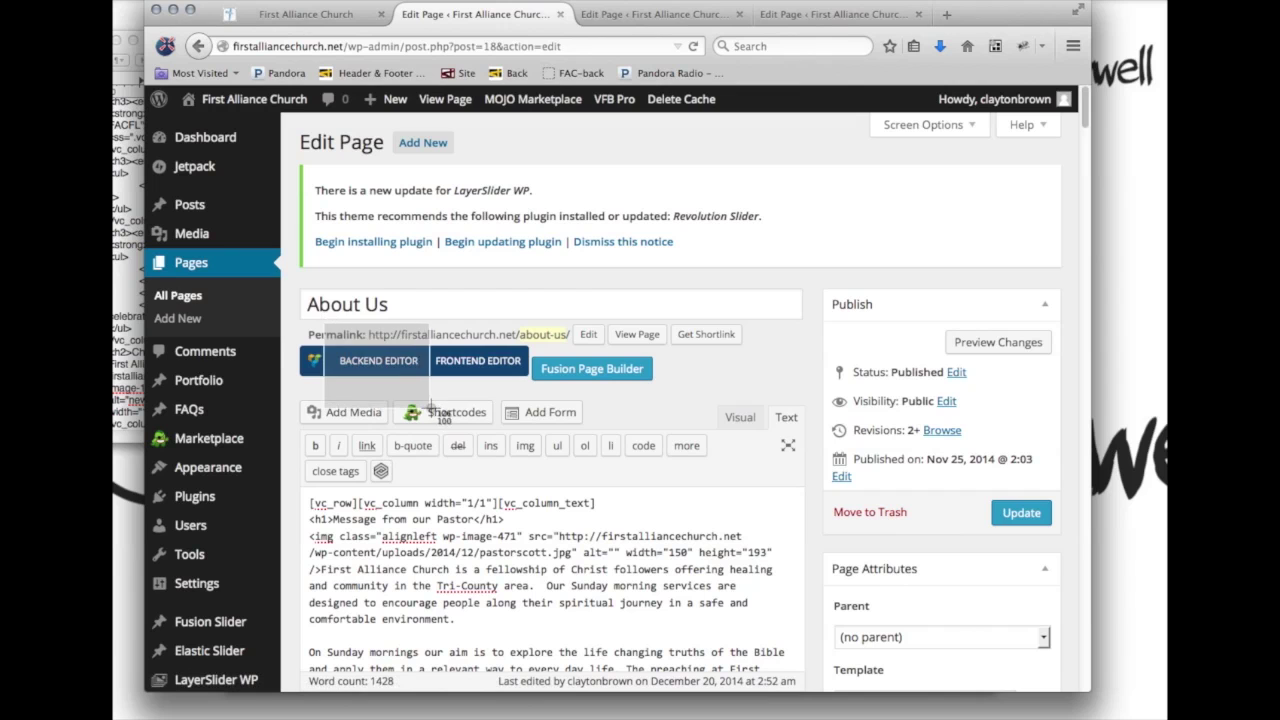
click(362, 366)
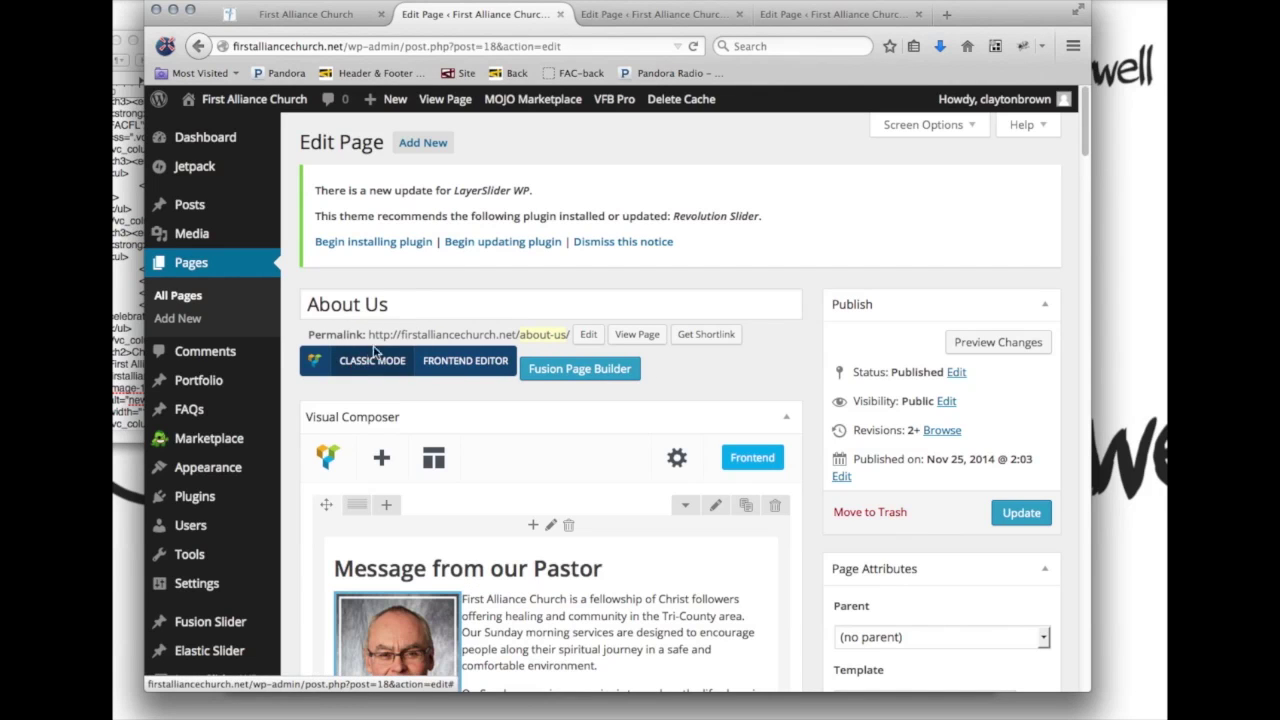
Examine the About Us page layout in Visual Composer, from the pastor's message through the staff tabs to What We Believe
scroll(598, 406, down, 10)
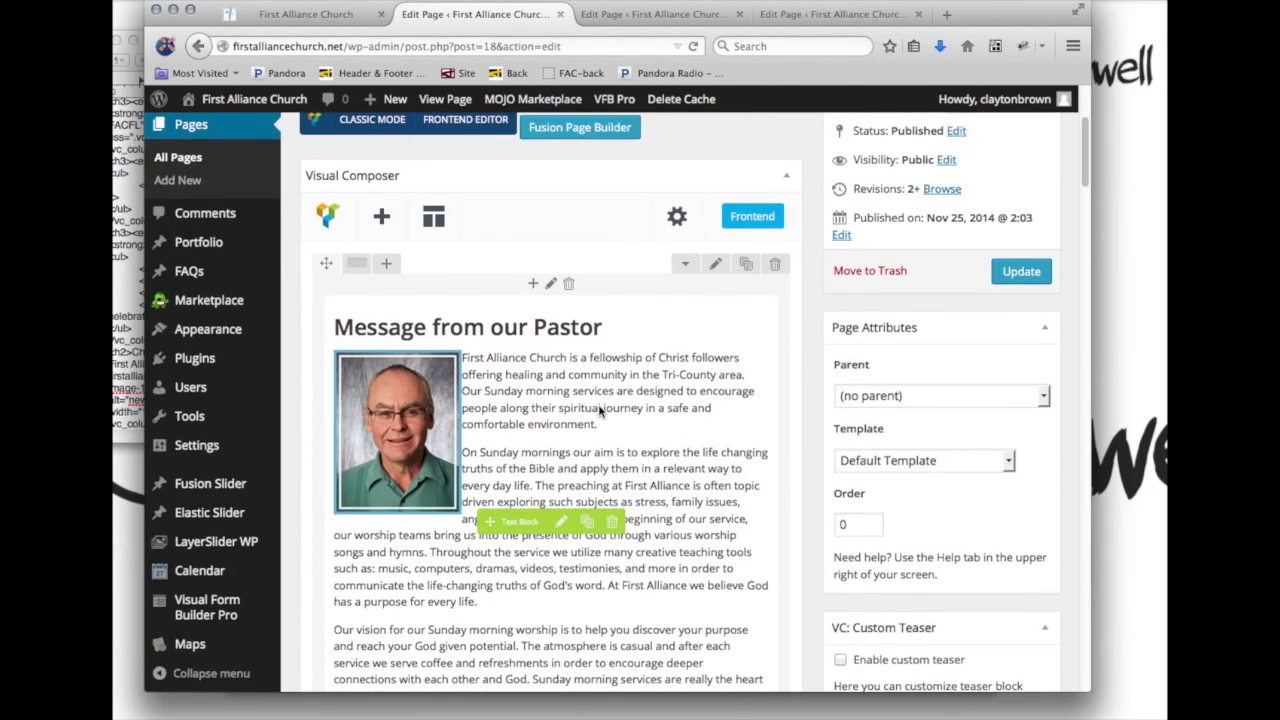
scroll(599, 411, down, 5)
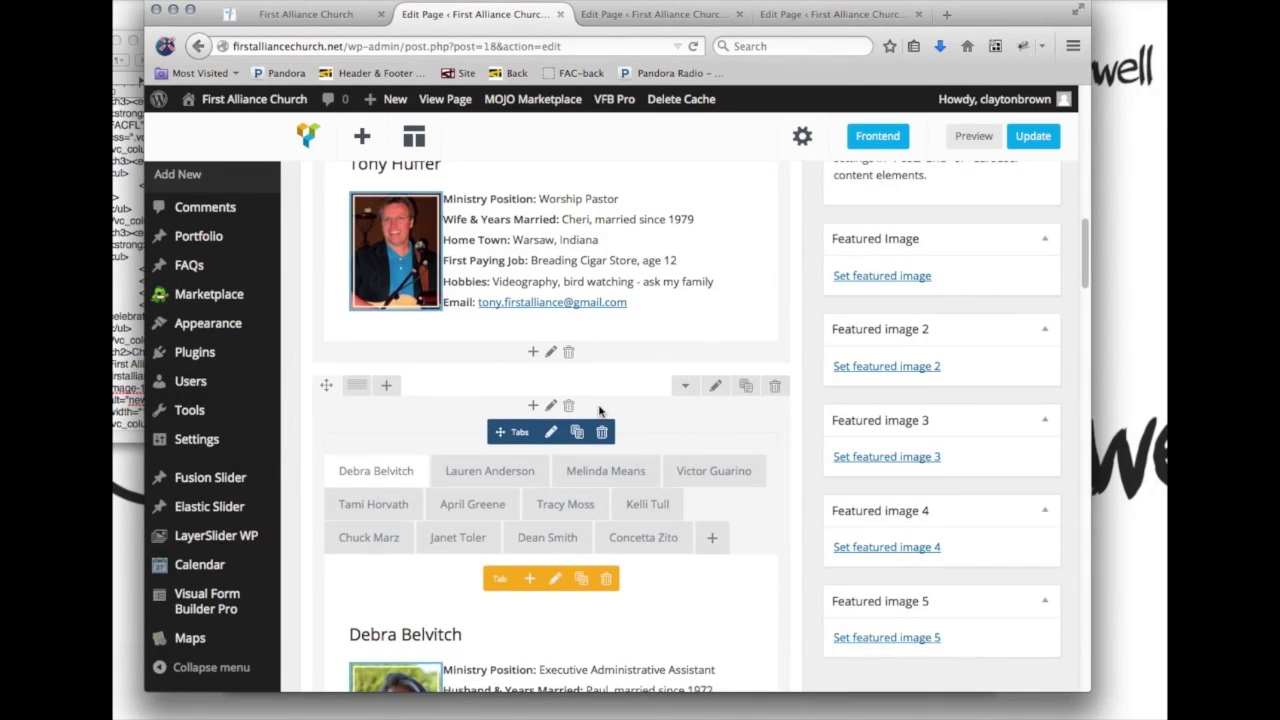
scroll(600, 408, down, 5)
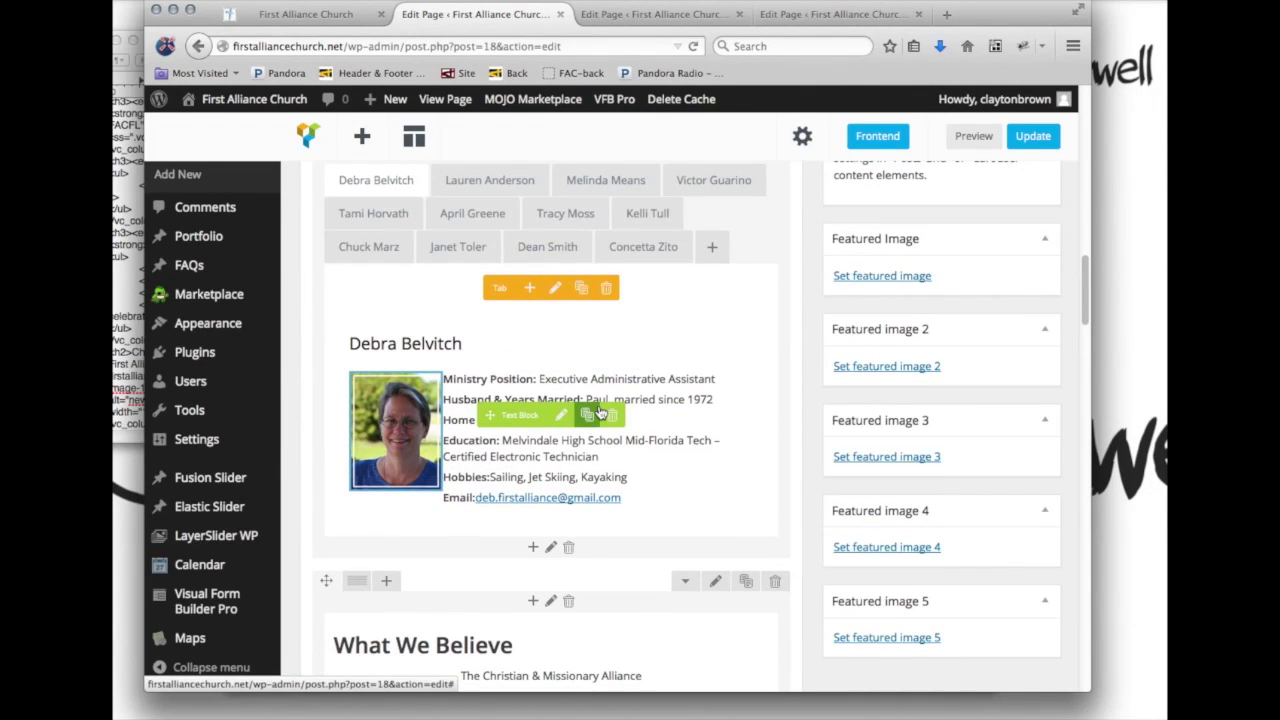
scroll(730, 388, down, 6)
scroll(730, 388, down, 2)
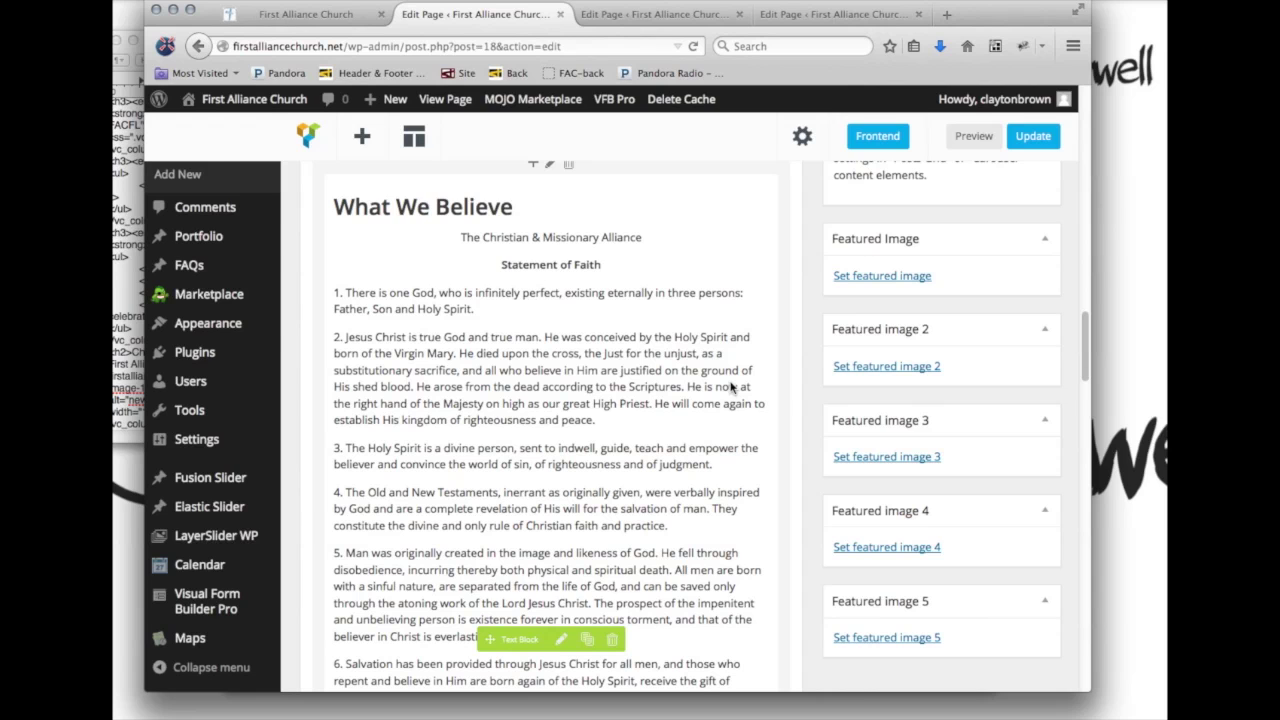
scroll(730, 388, up, 15)
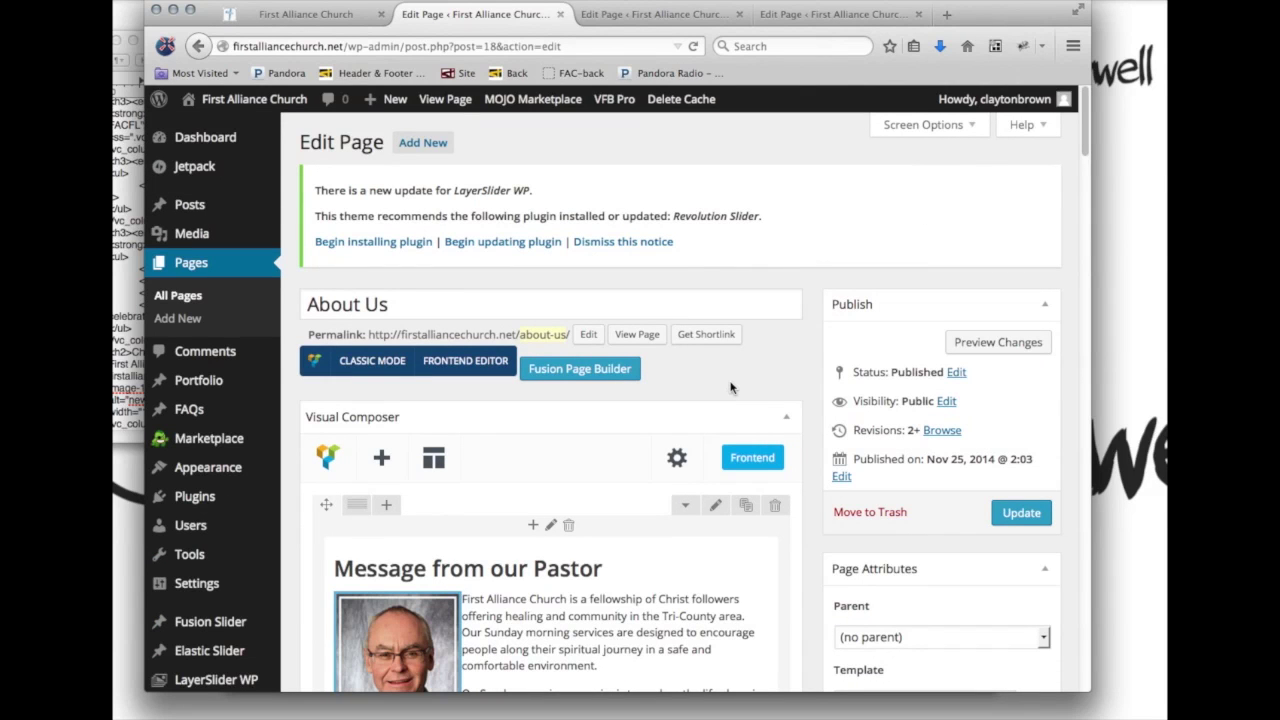